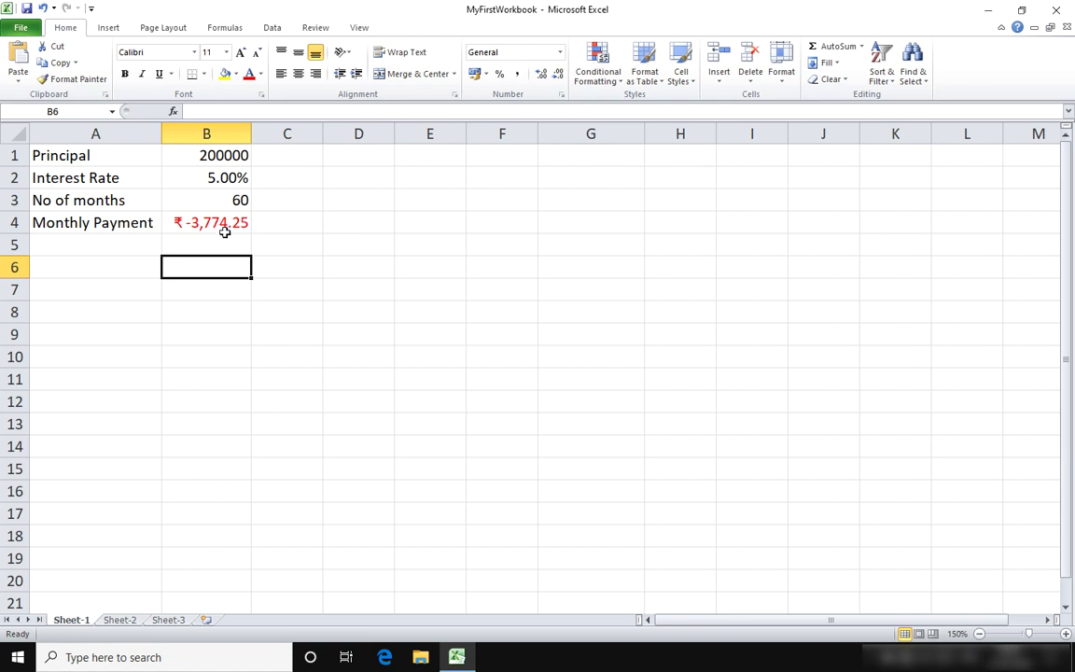
Step: Try Goal Seek on the monthly payment in B4 with a target of -5000 by changing the interest rate in B2, and discard the solution
click(228, 224)
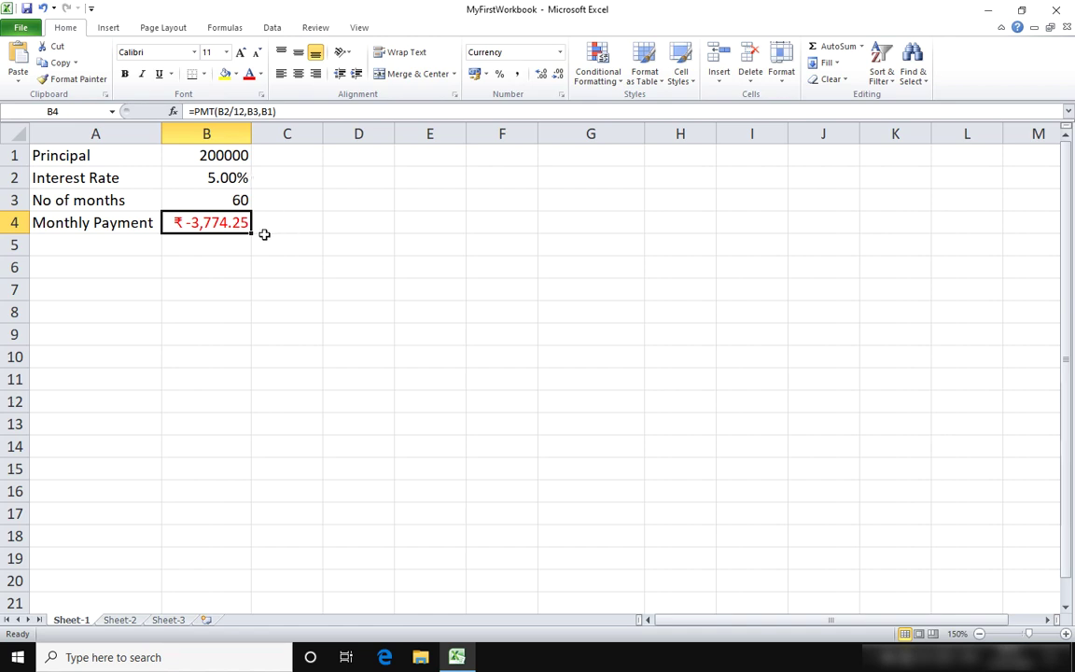
click(272, 28)
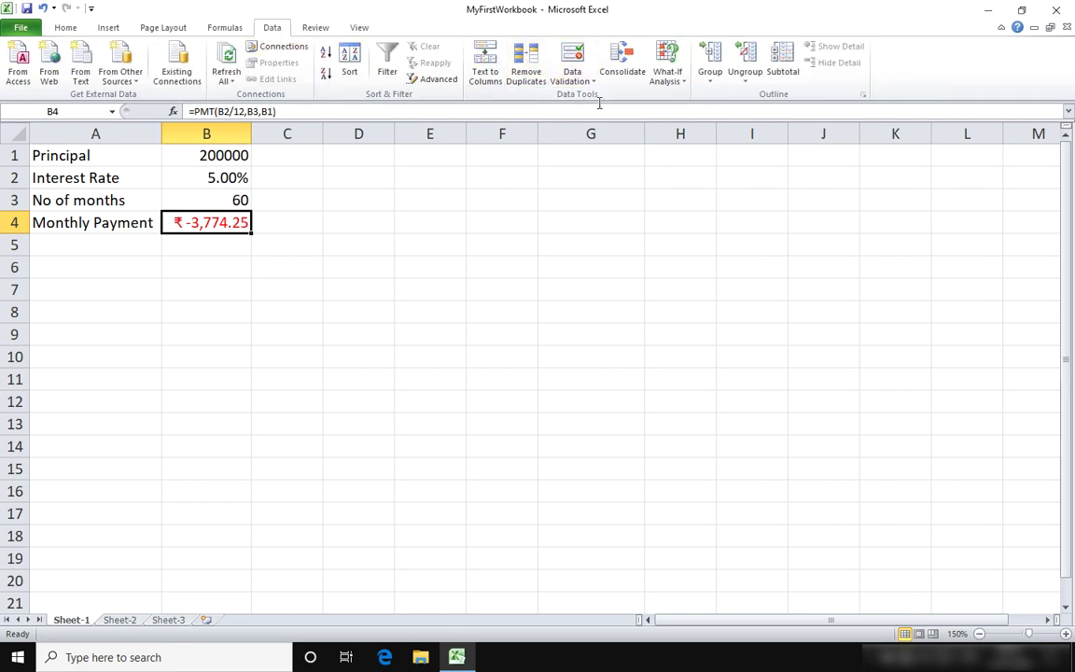
click(680, 82)
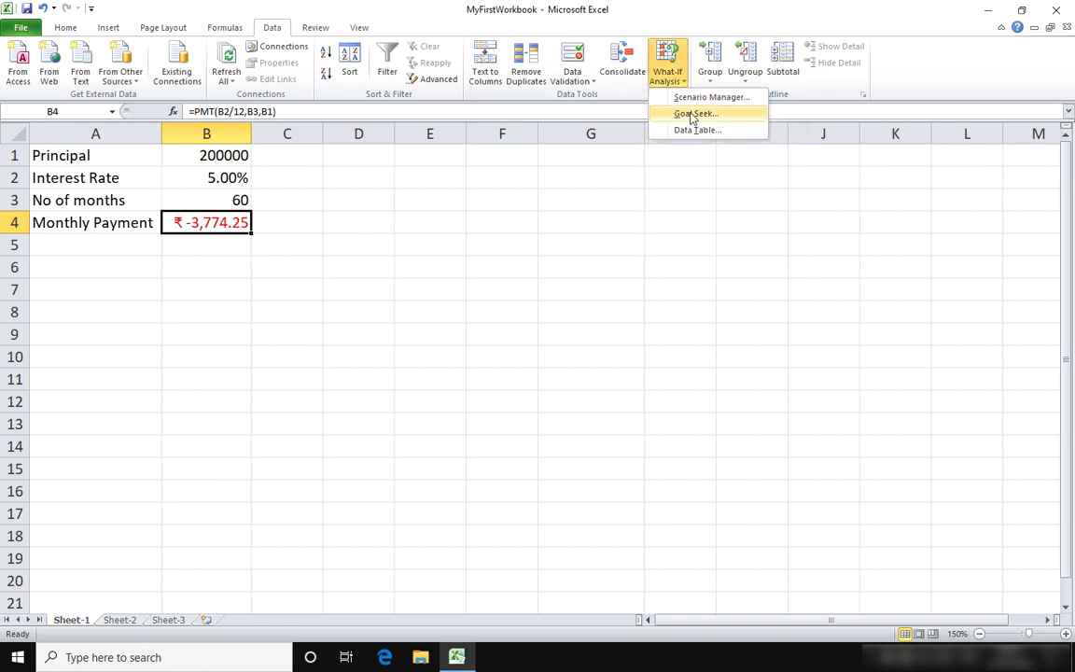
click(720, 115)
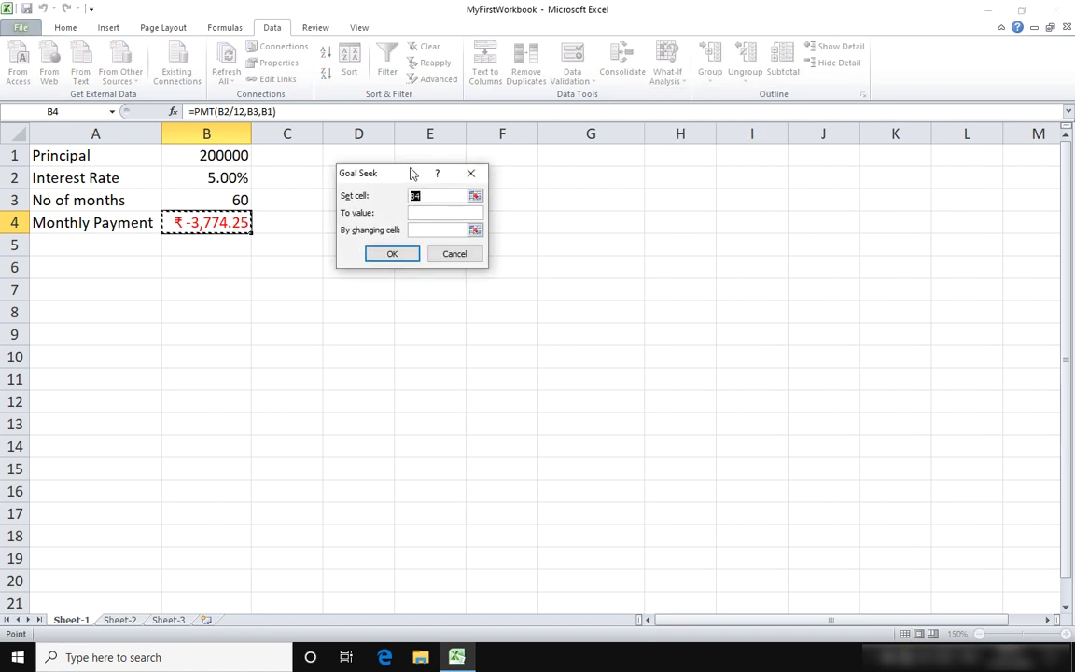
drag(404, 175, 383, 152)
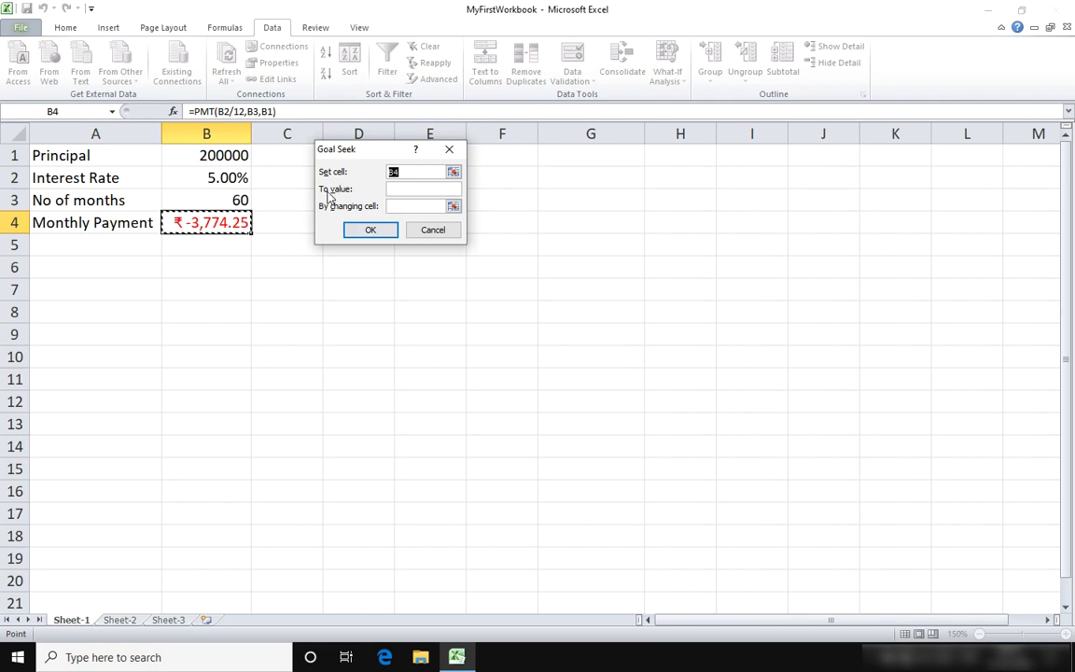
click(405, 190)
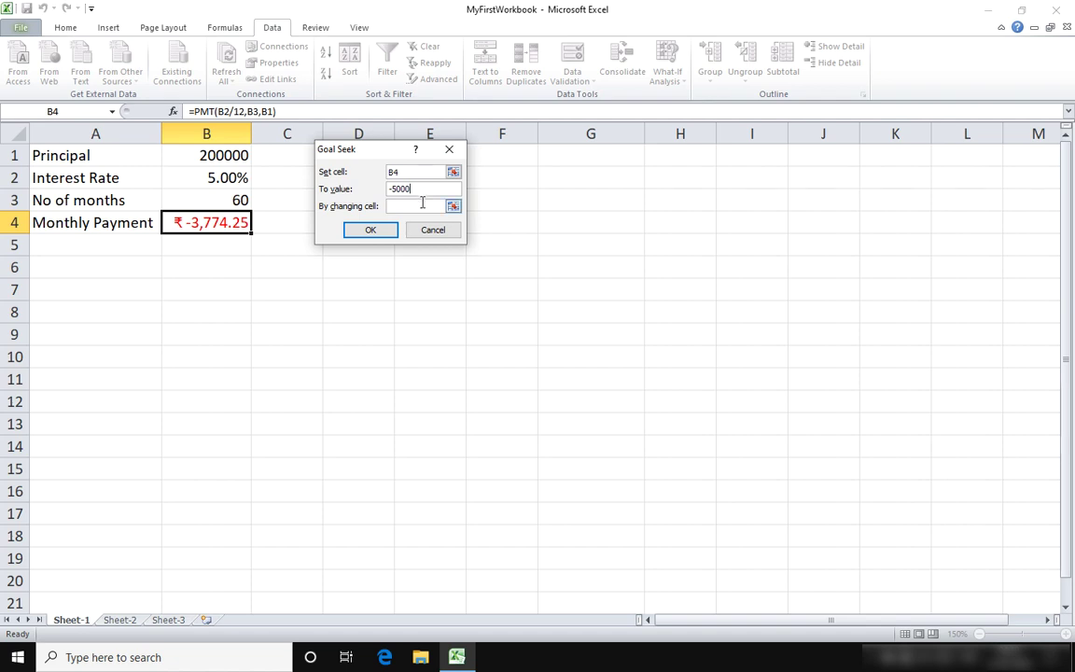
click(410, 206)
click(224, 177)
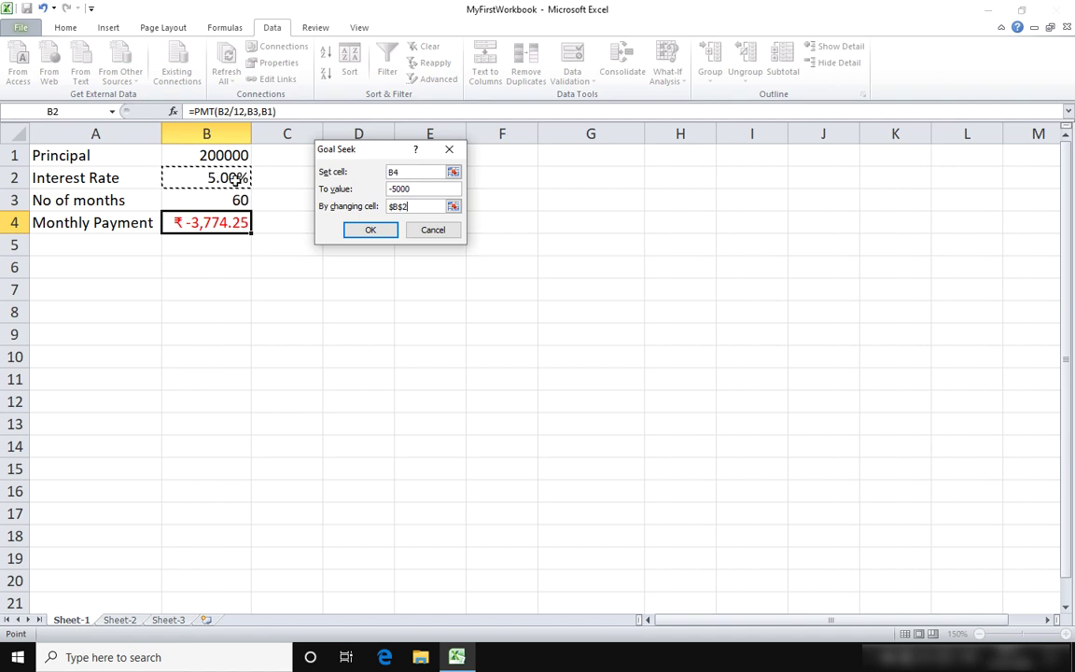
click(372, 231)
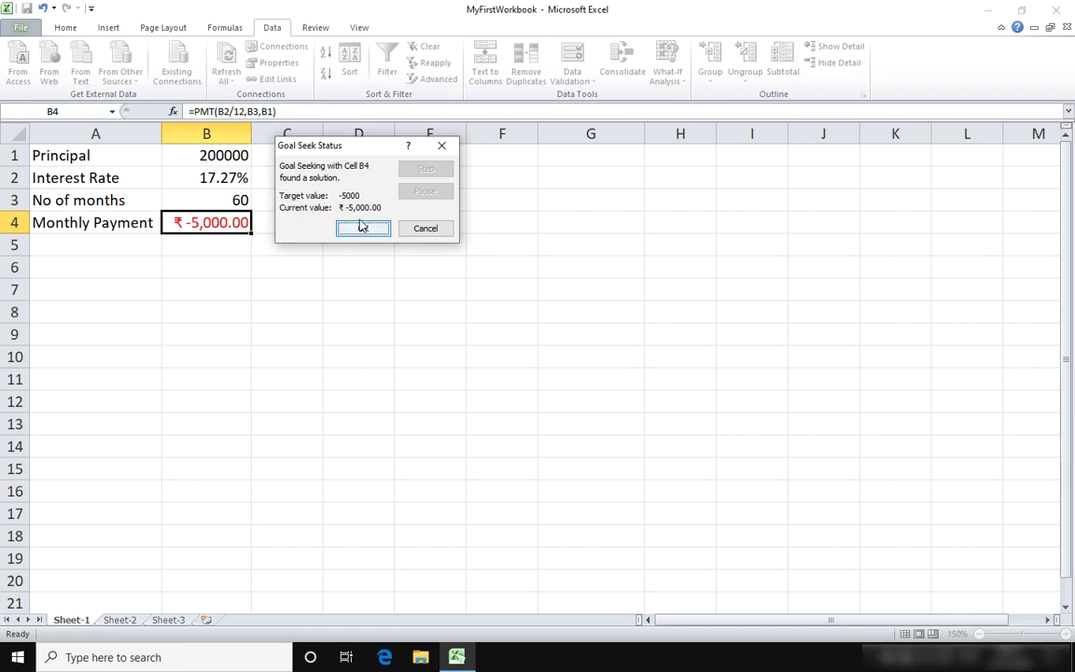
click(431, 230)
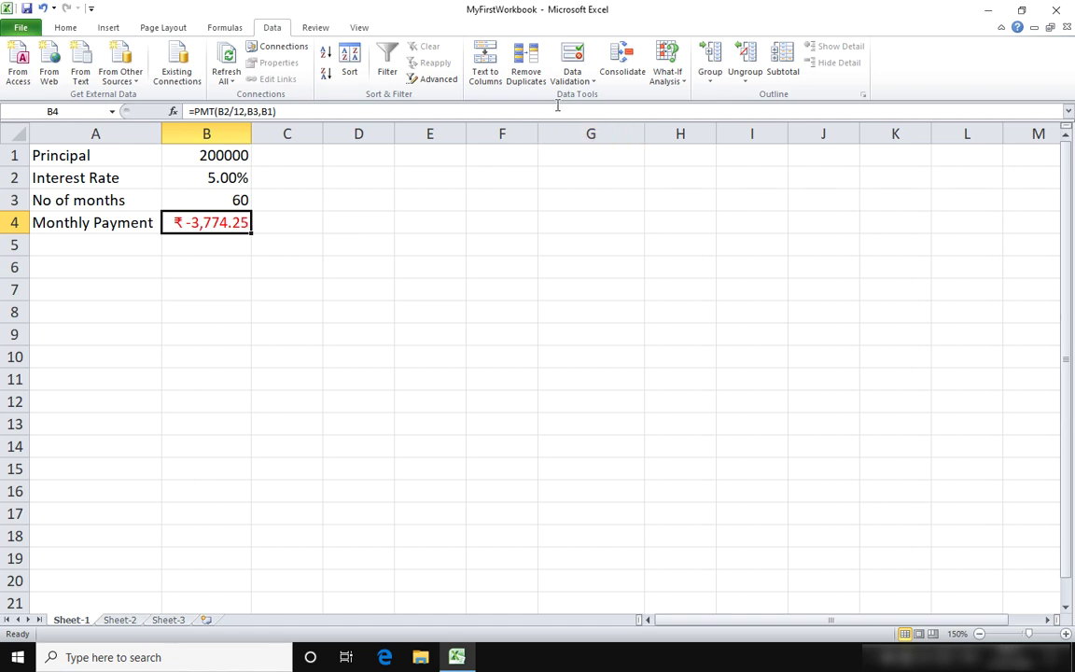
Step: Run Goal Seek to bring the monthly payment in B4 to -2000 by changing the interest rate in B2, and keep the solution
click(675, 79)
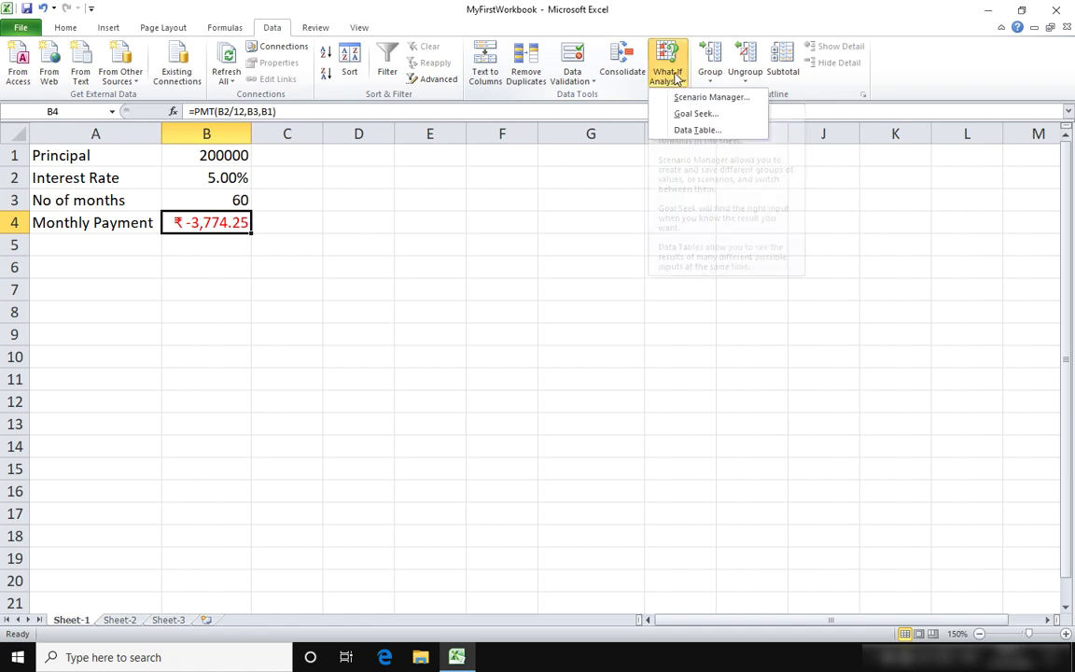
click(724, 116)
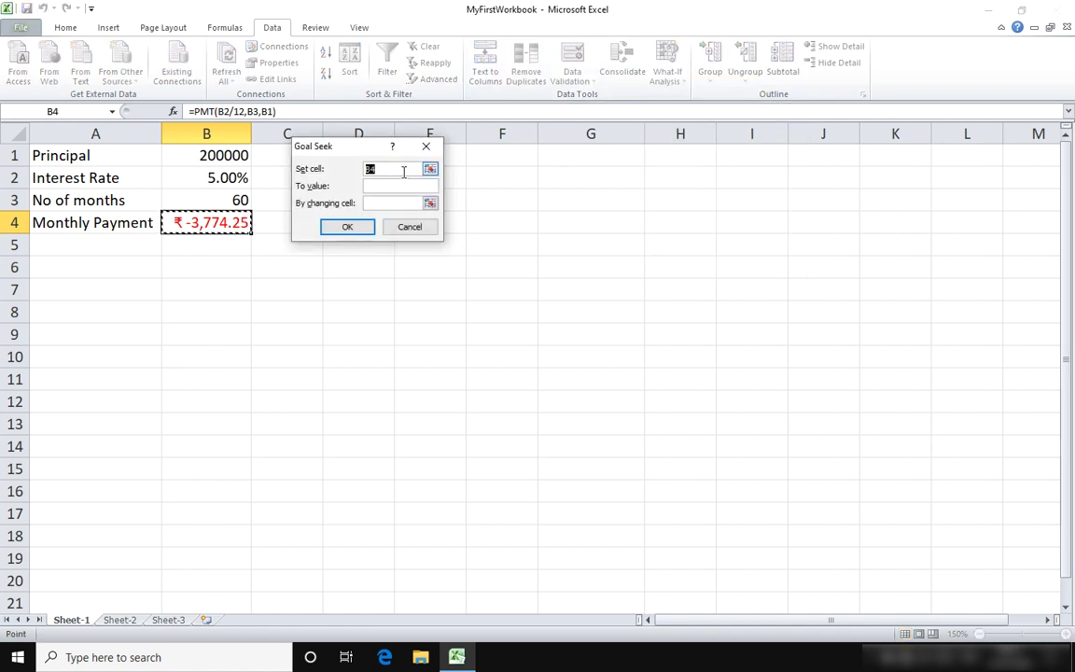
click(214, 224)
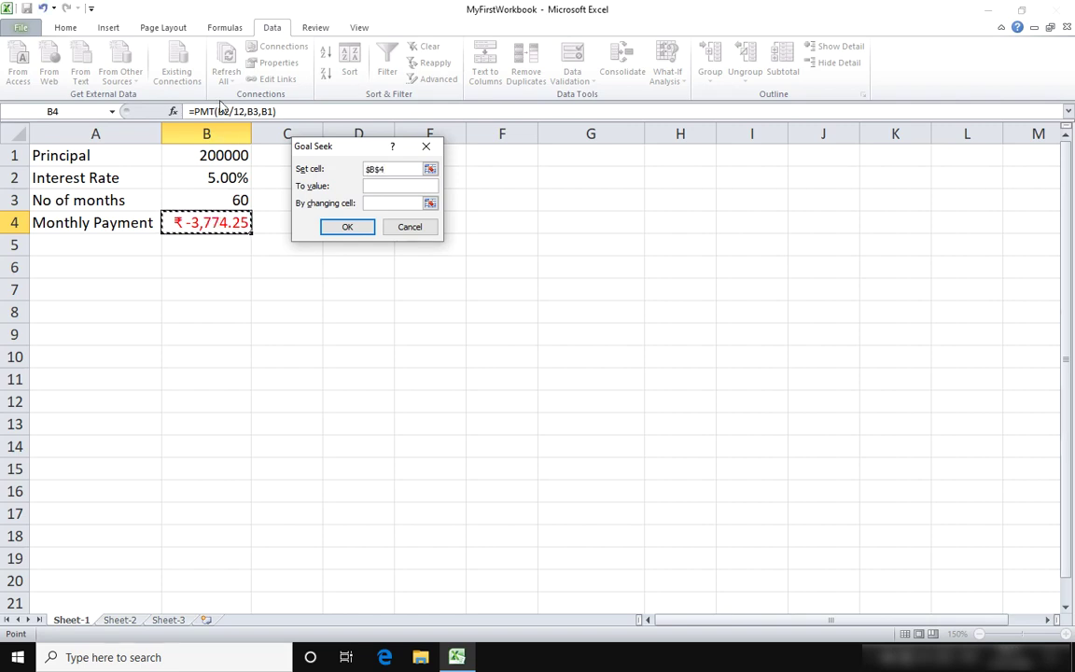
click(388, 187)
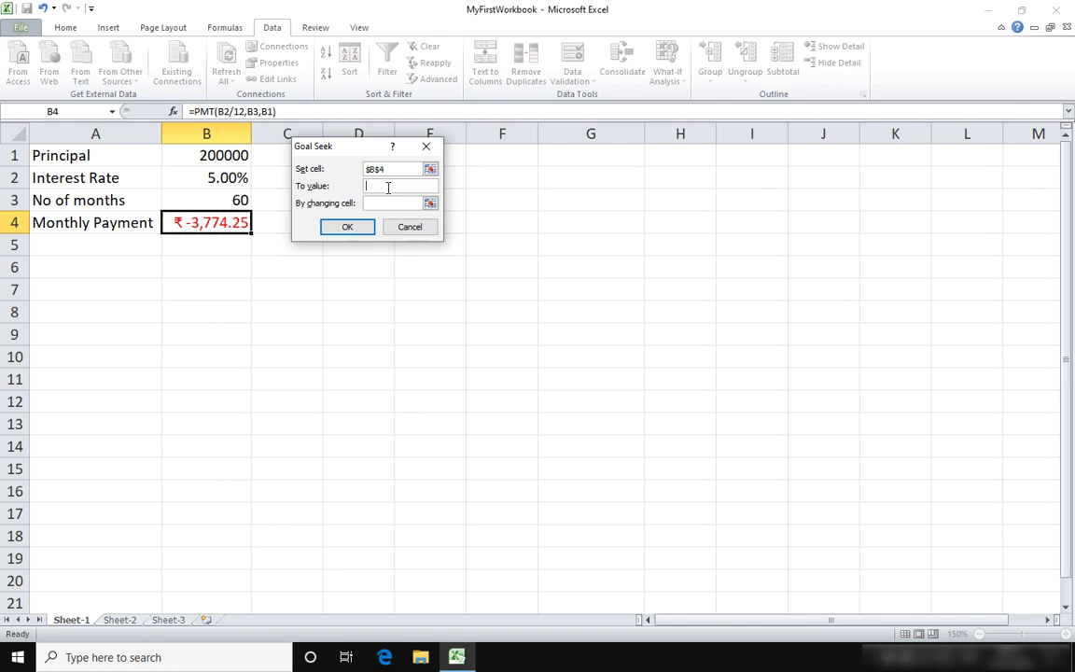
text(-2000)
click(391, 204)
click(190, 179)
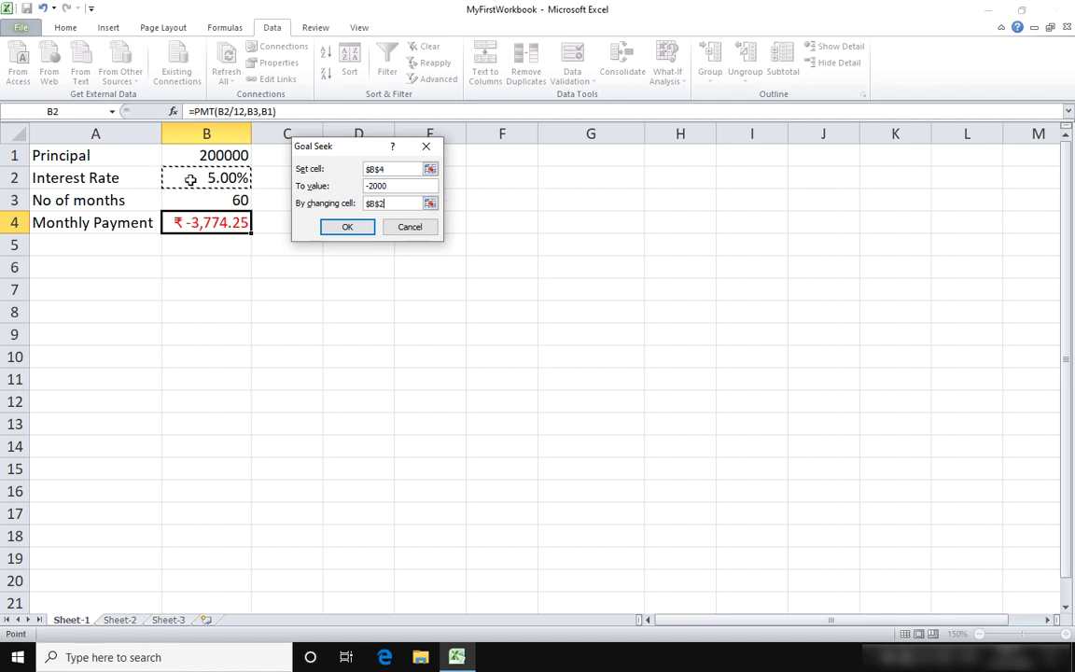
click(353, 227)
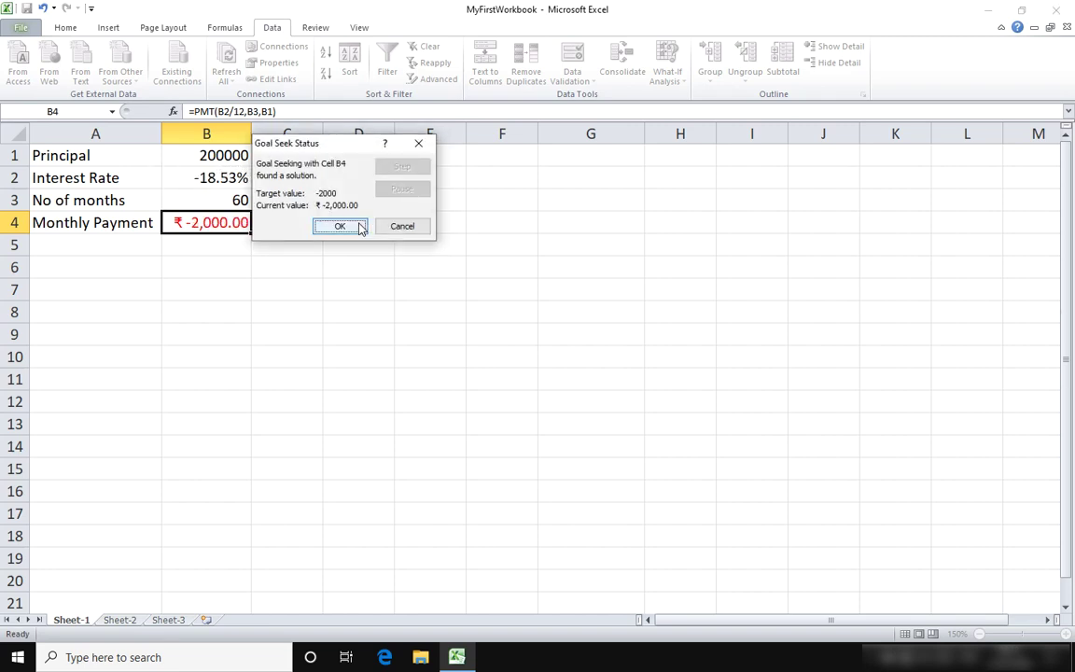
drag(333, 144, 382, 146)
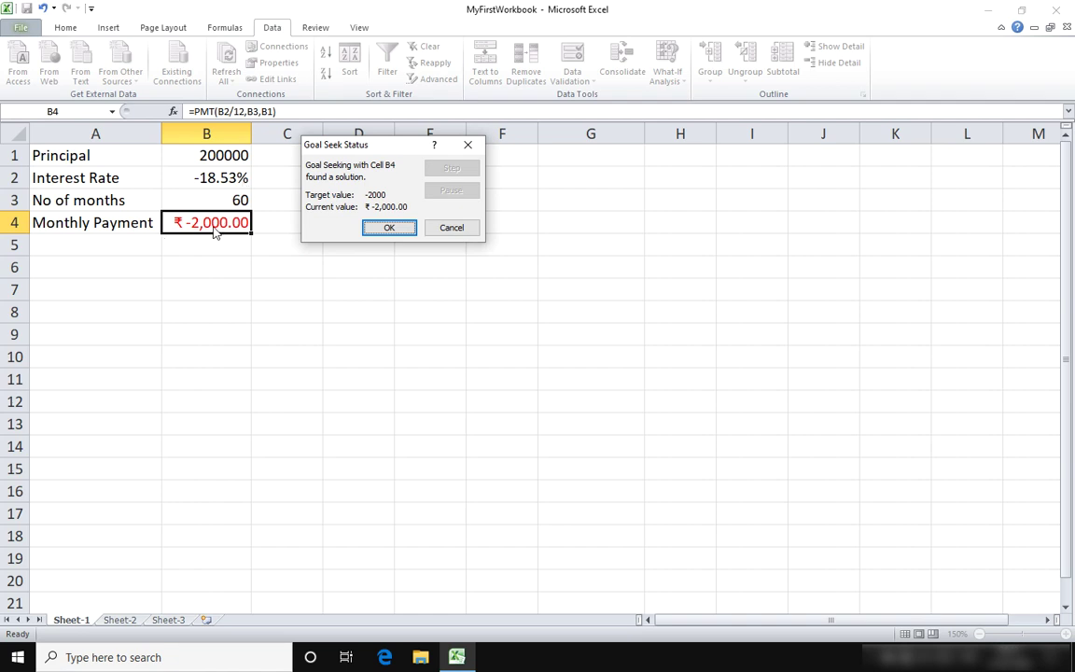
click(402, 226)
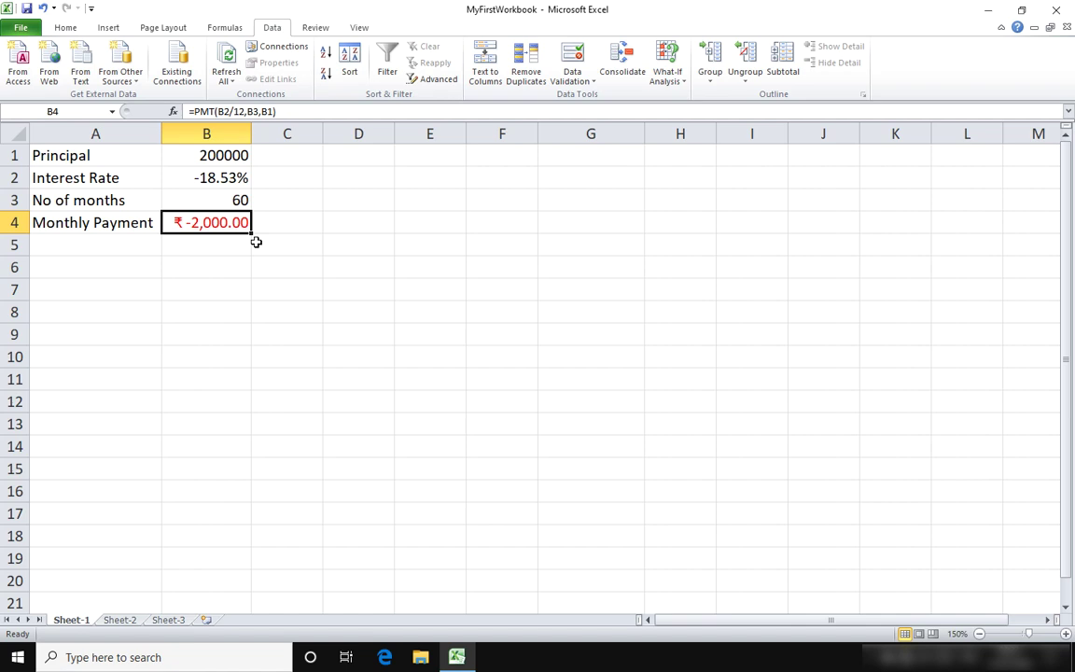
Step: Enter the value 3 in cell E4 and 27 in cell F4
click(435, 226)
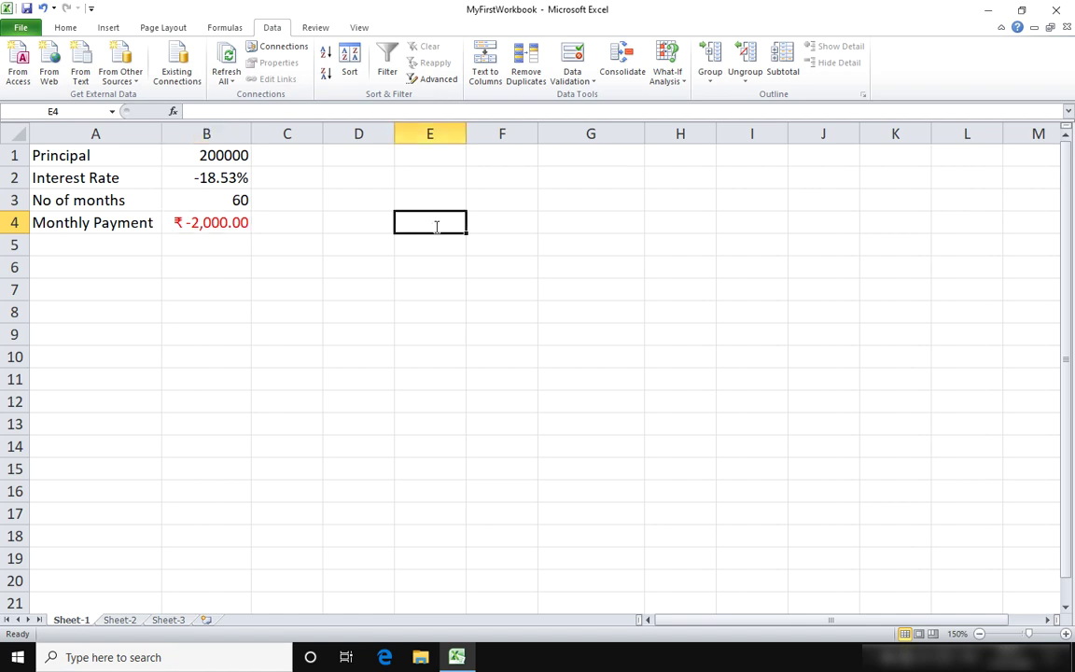
text(3)
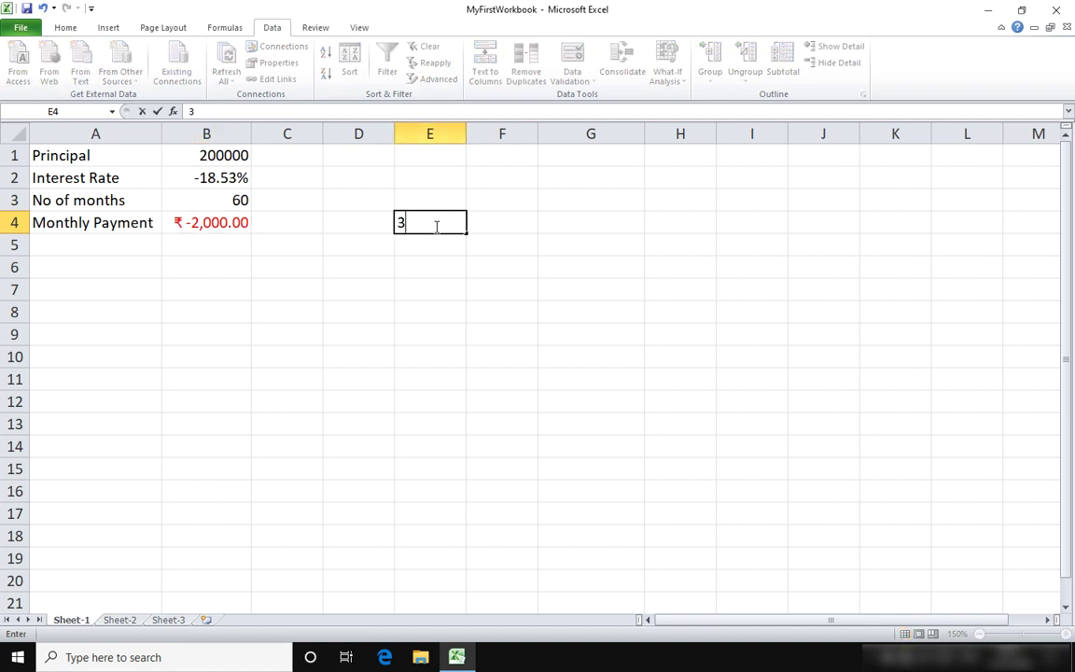
click(517, 225)
text(27)
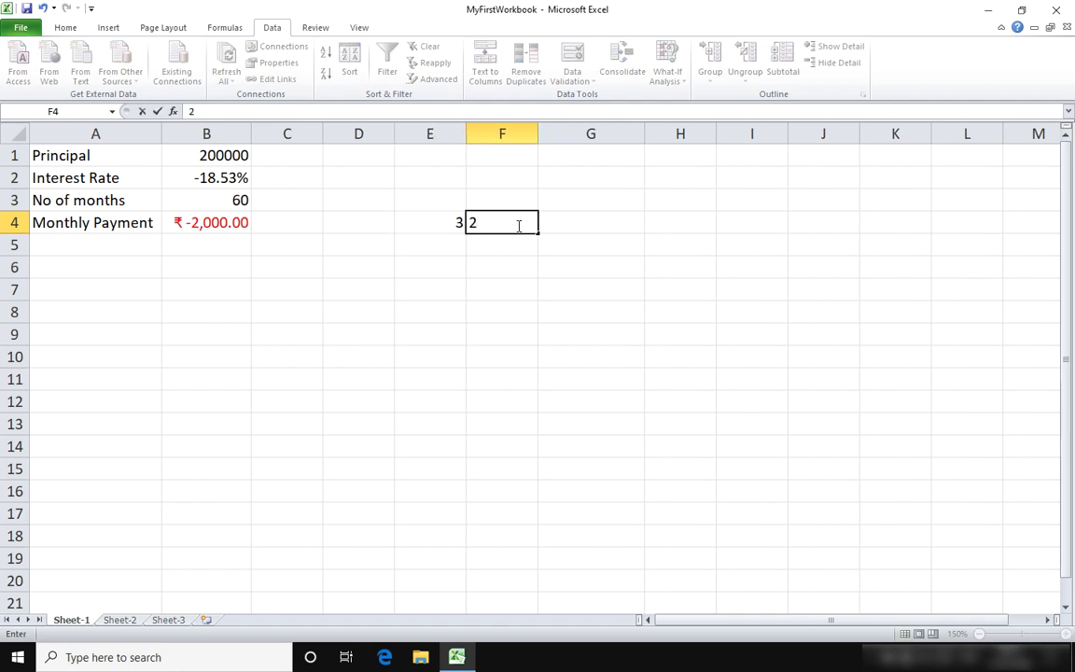
Step: Build a PRODUCT formula in G4 with the function arguments dialog, using E4 as Number1 and F4 as Number2
click(579, 225)
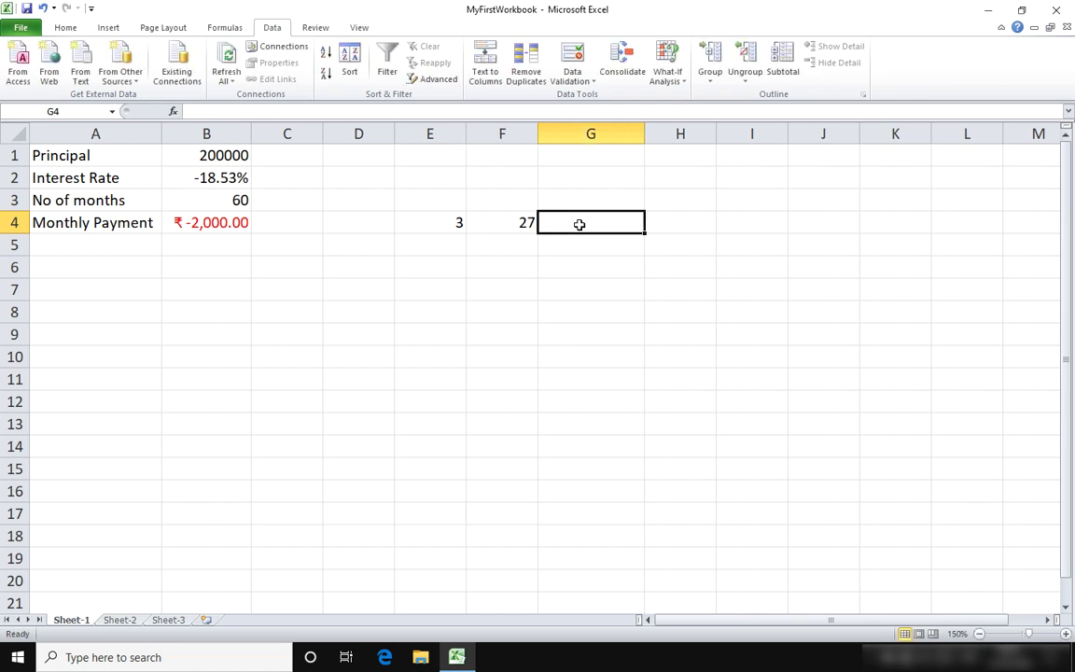
text(=)
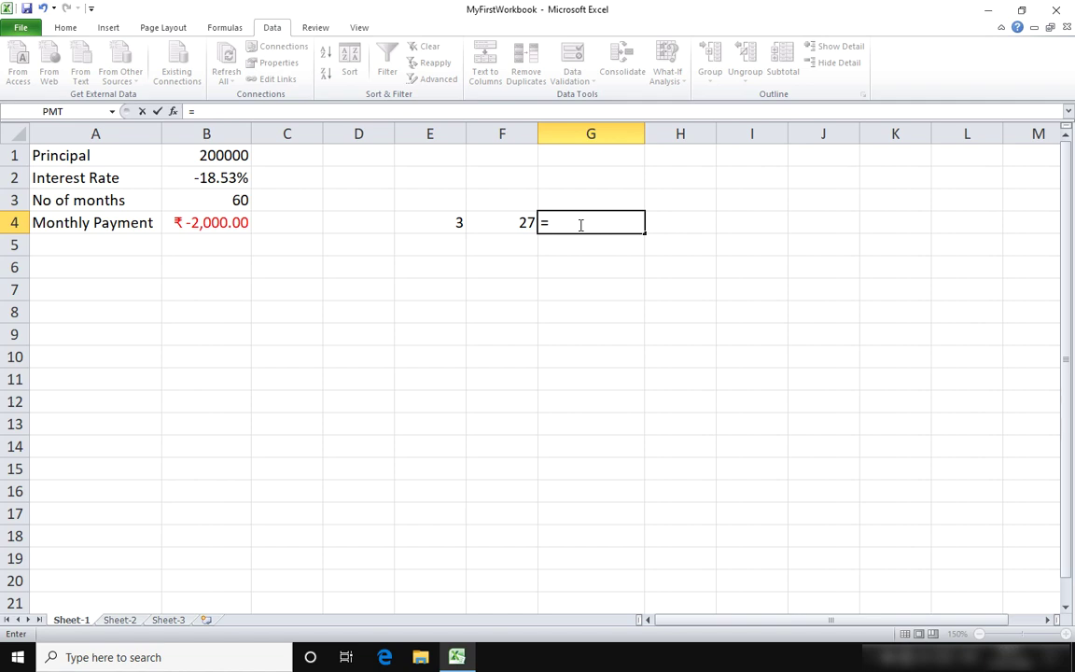
text(produ)
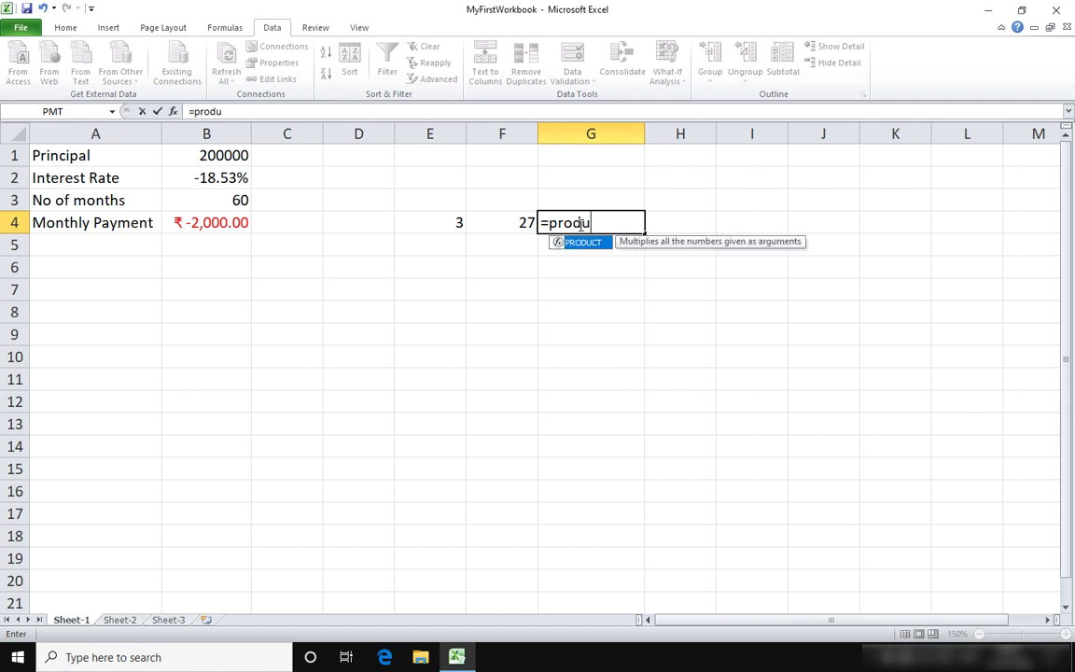
text(ct()
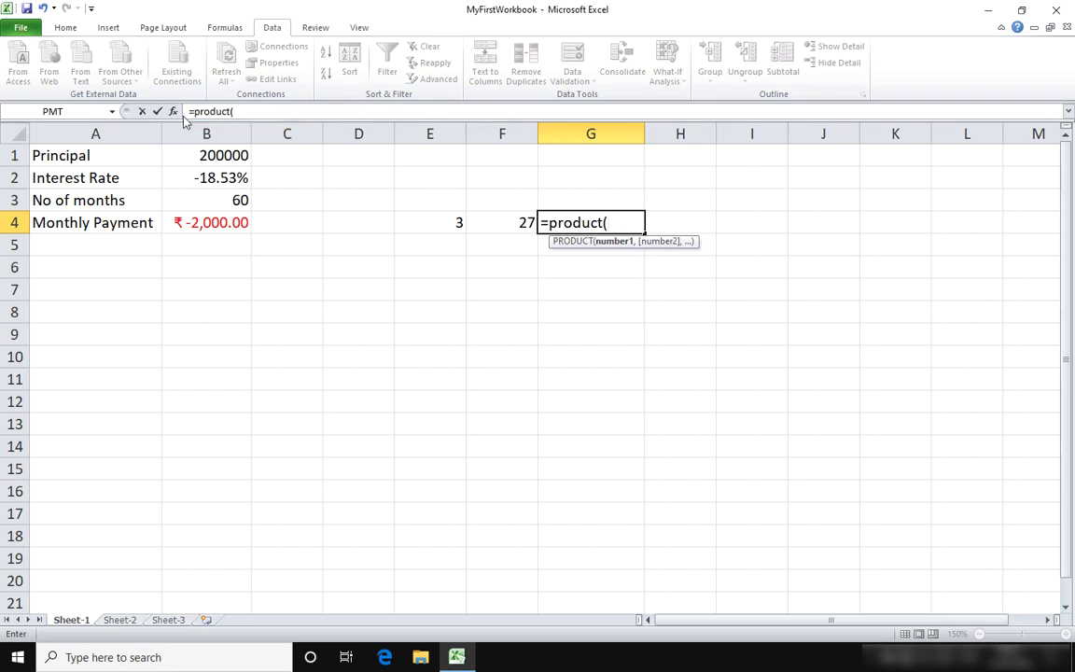
click(173, 111)
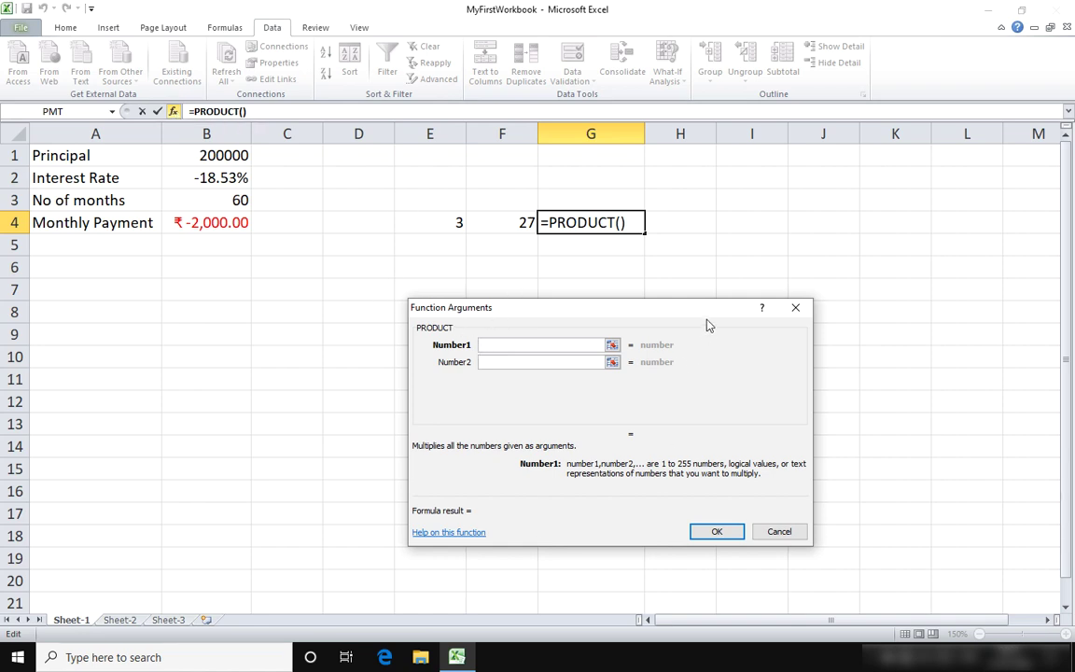
drag(698, 315, 651, 282)
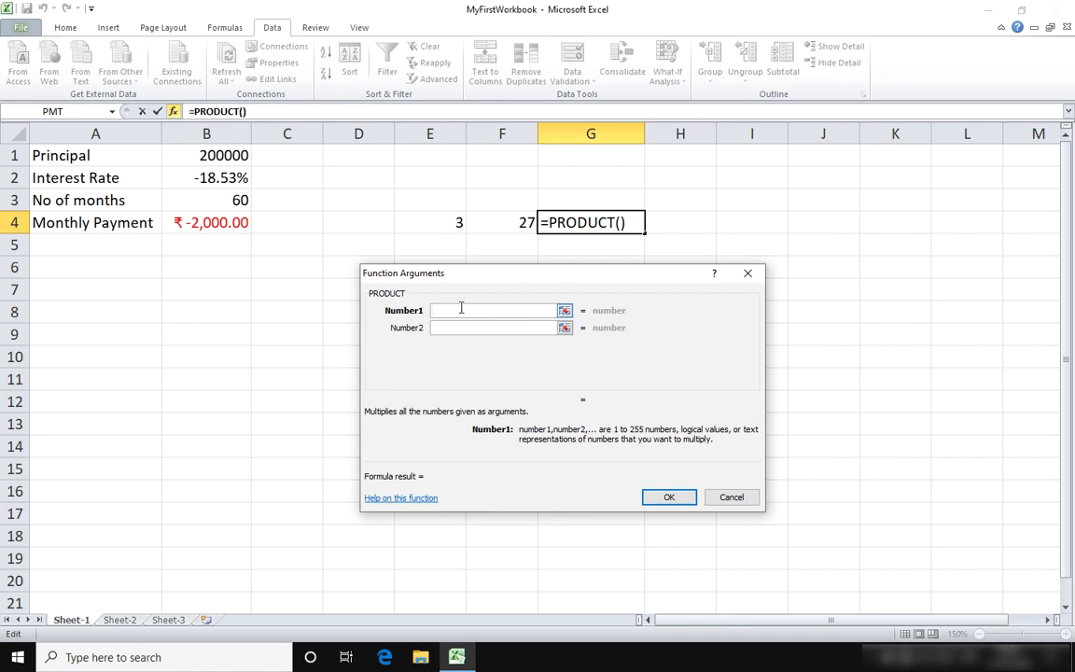
click(410, 223)
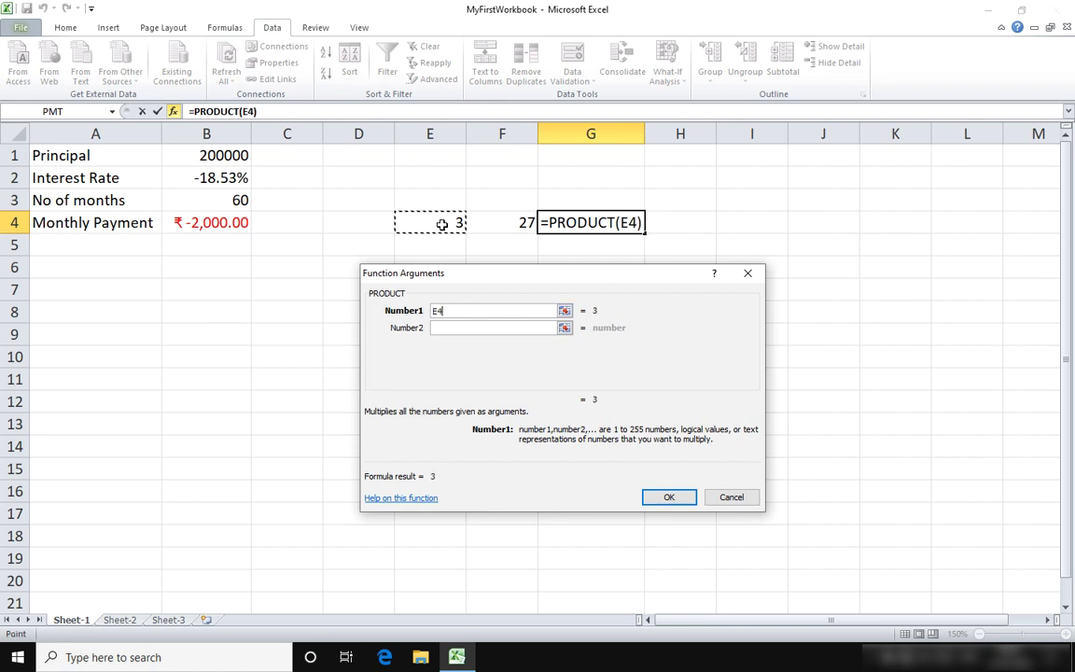
click(447, 328)
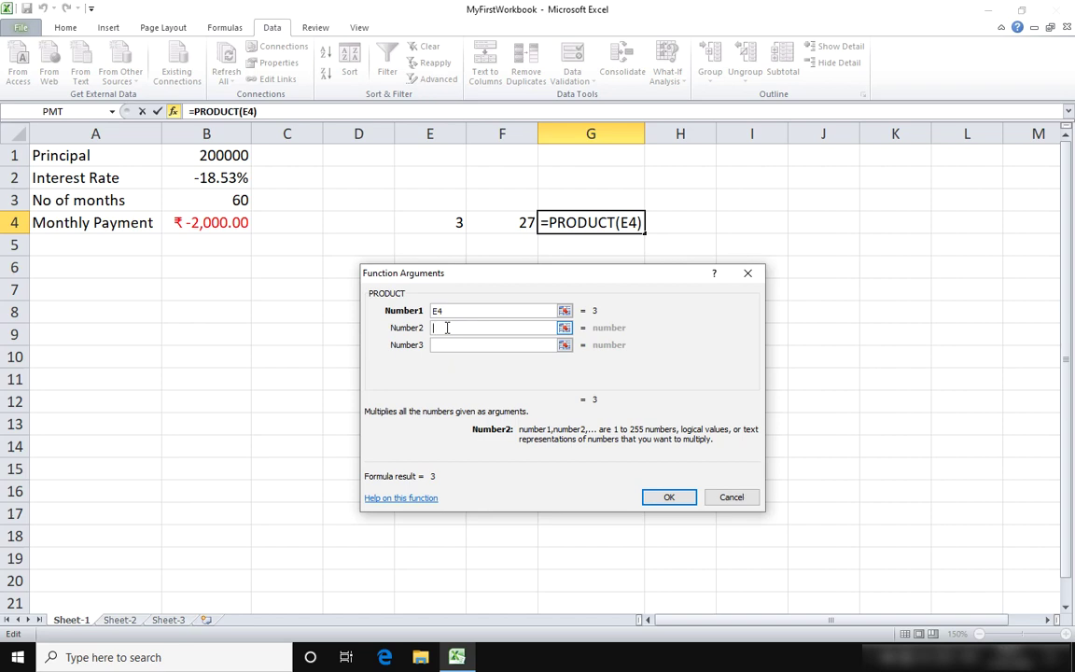
text(F4)
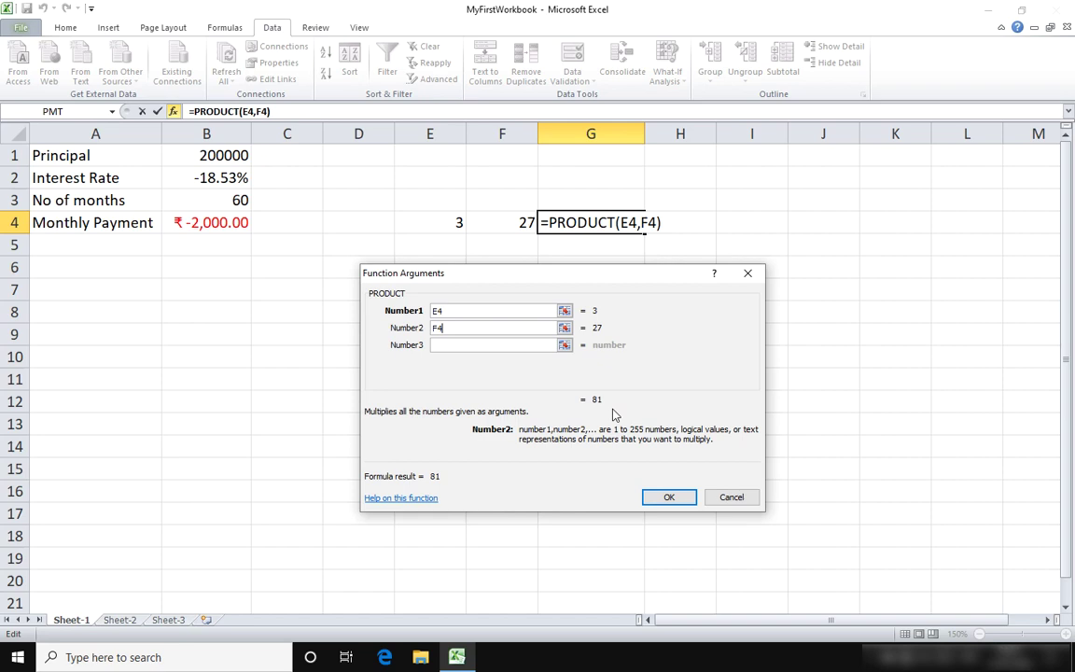
click(679, 497)
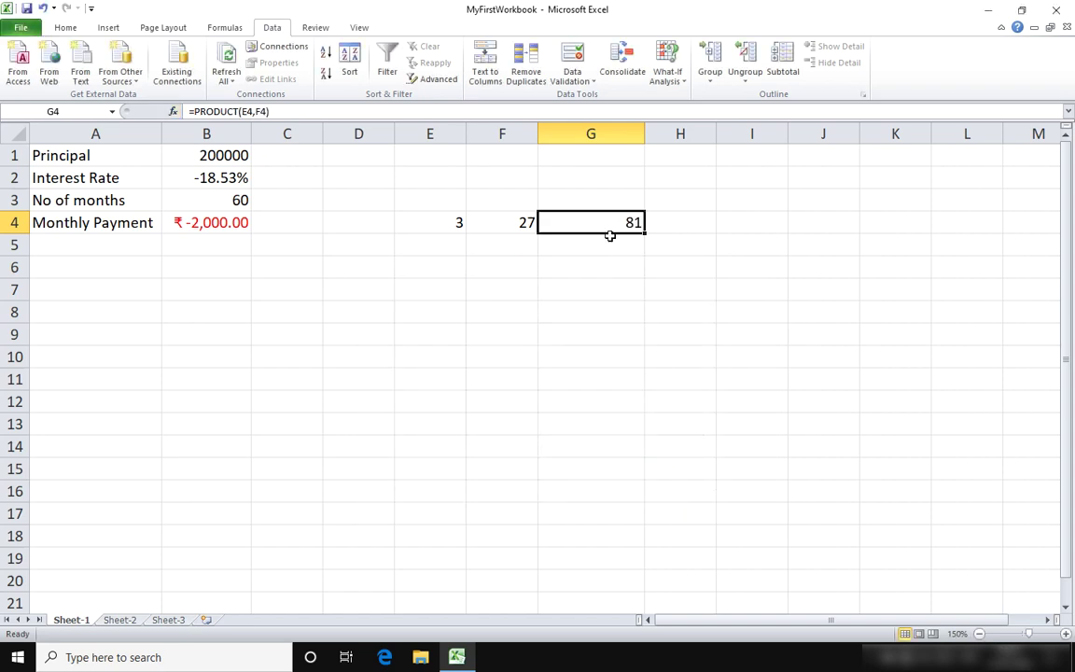
click(610, 236)
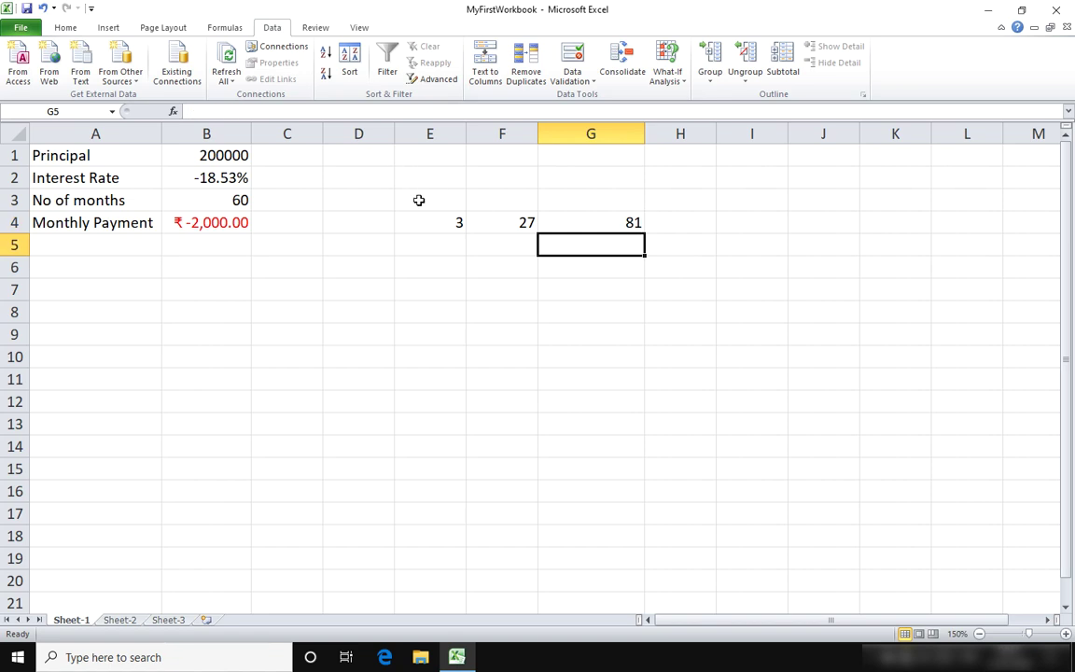
Step: Label the multiplication example with the headings V1, V2 and Product in cells E3 to G3
click(419, 200)
text(V1)
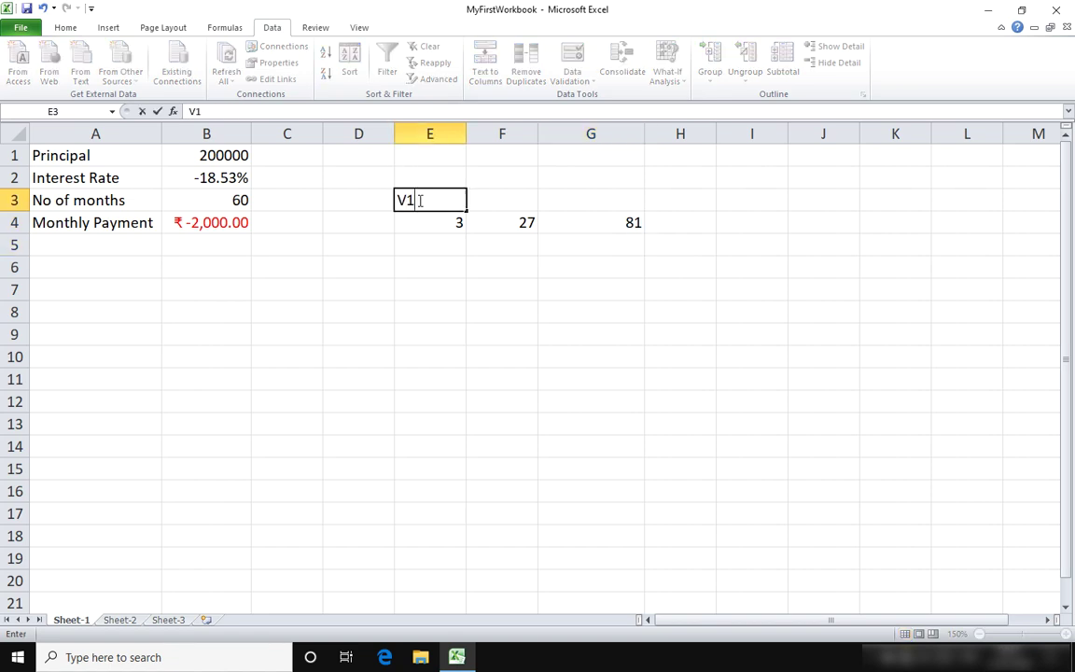
key(Tab)
text(V2)
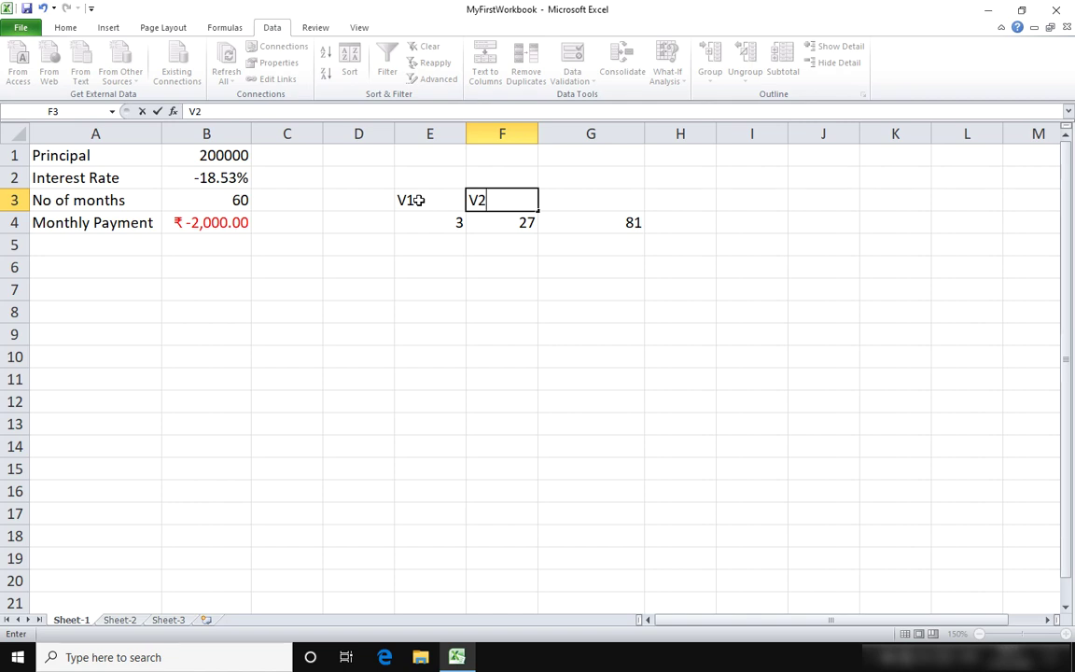
key(Tab)
text(Product)
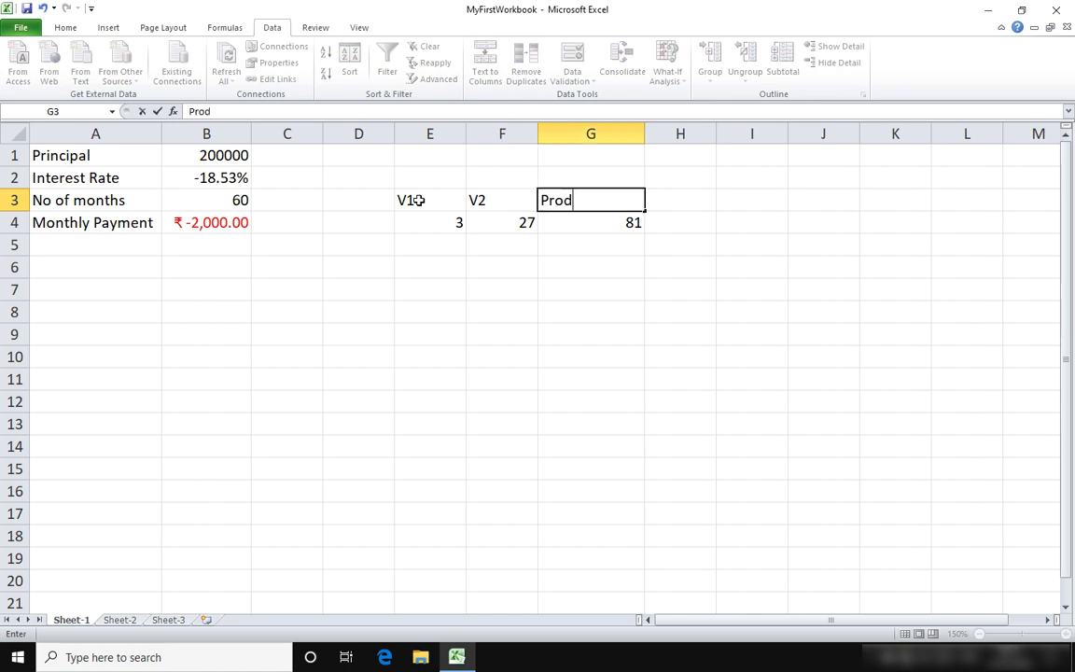
key(Tab)
key(Tab)
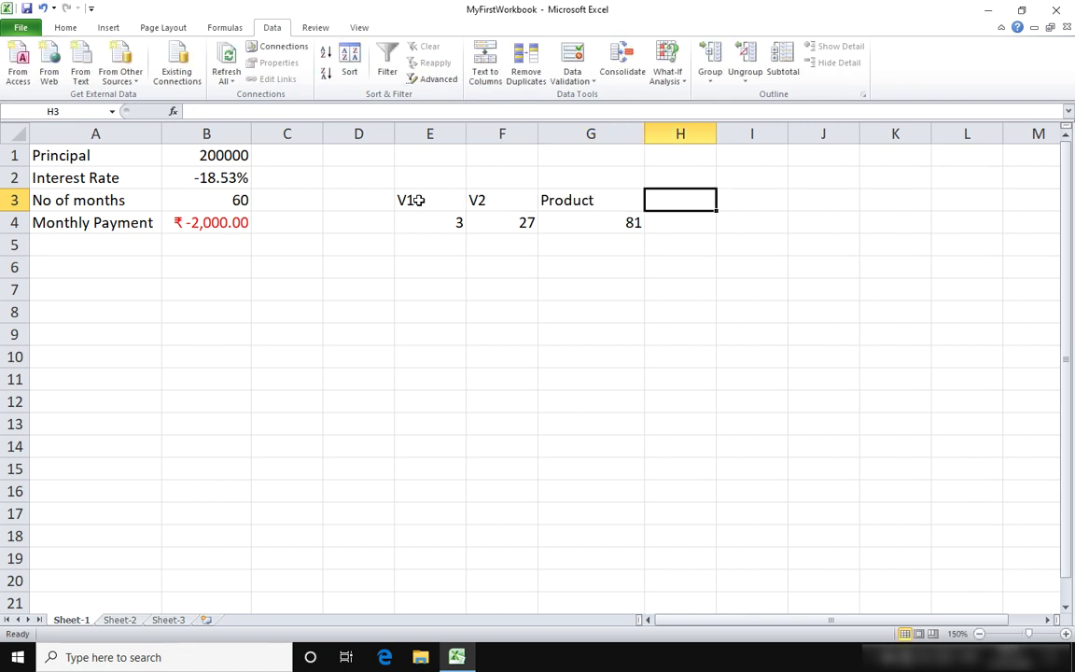
Step: Enter the heading Square in cell I3 and build a SQRT formula in I4 with F4 as its number
text(Square)
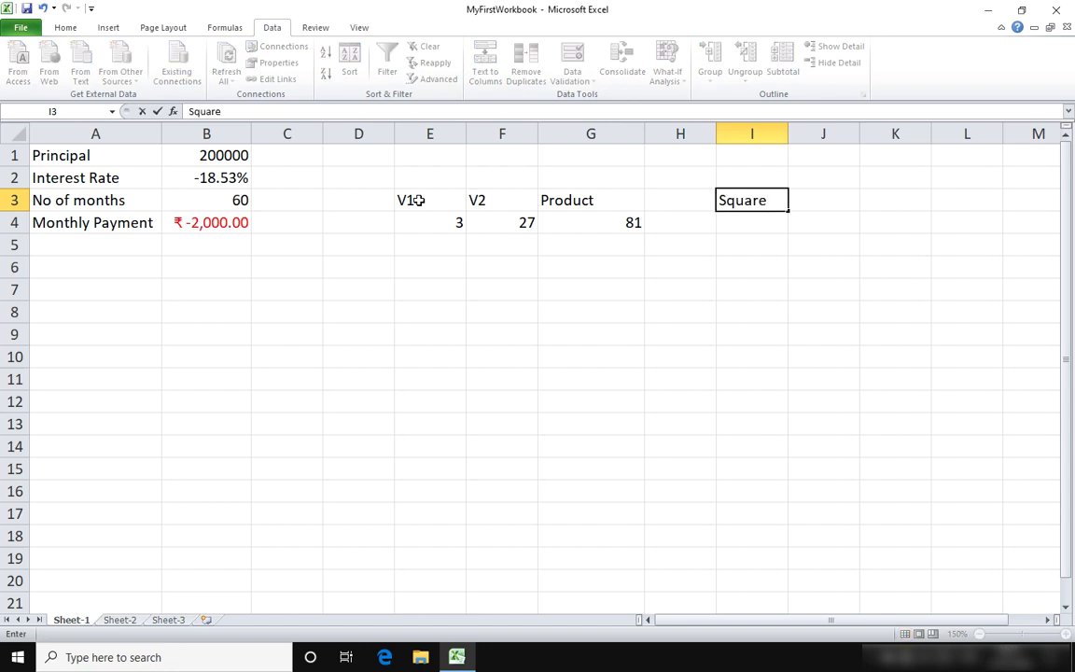
click(422, 222)
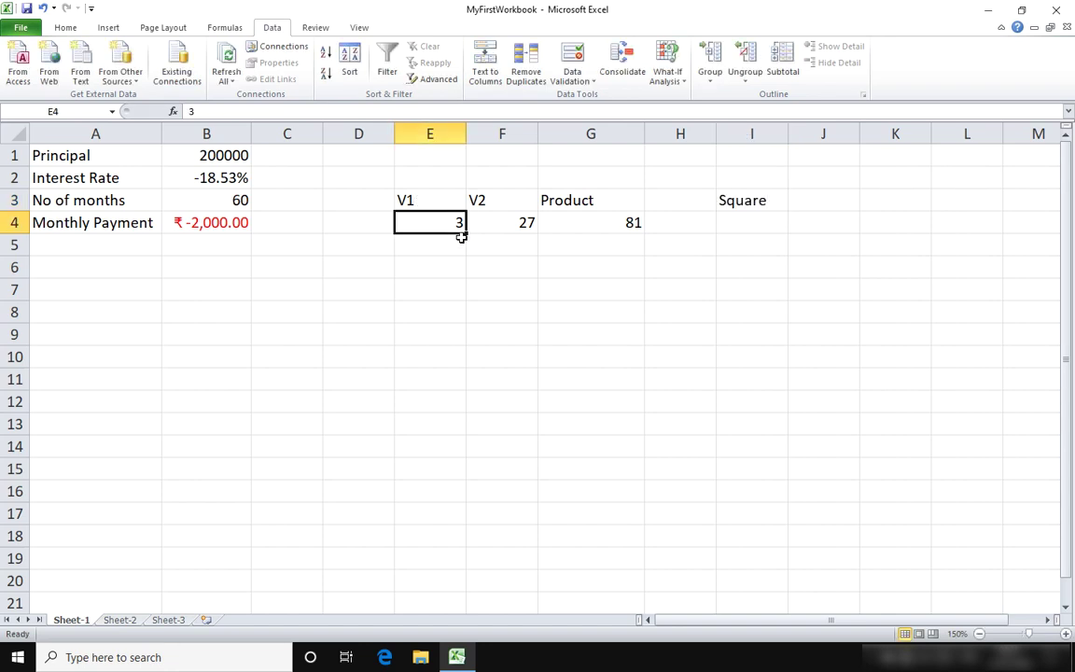
click(737, 223)
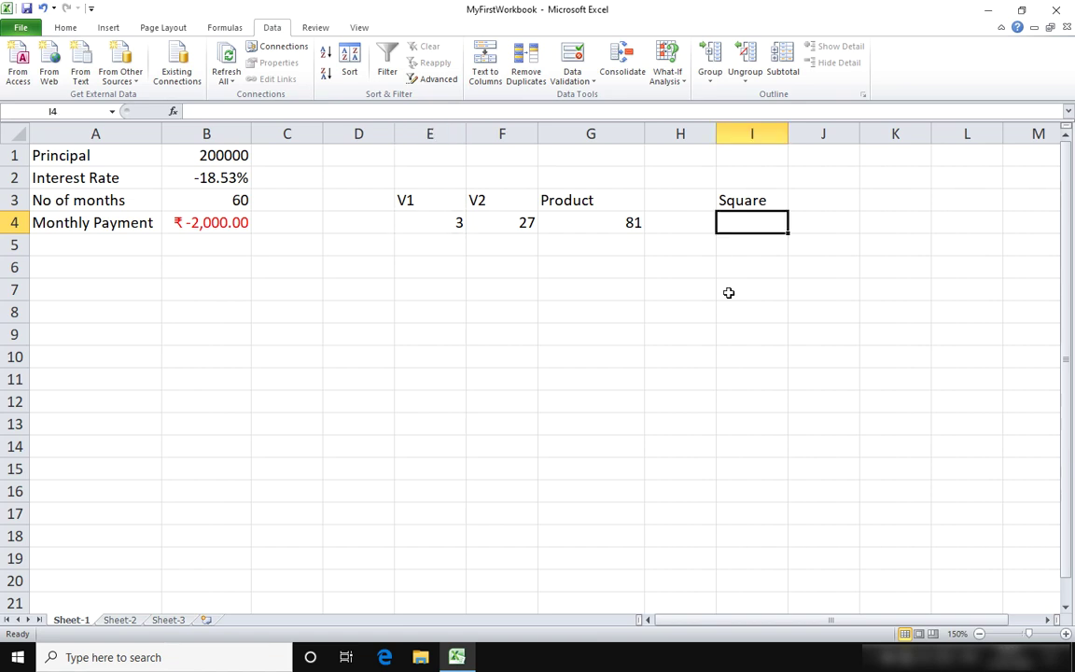
text(=)
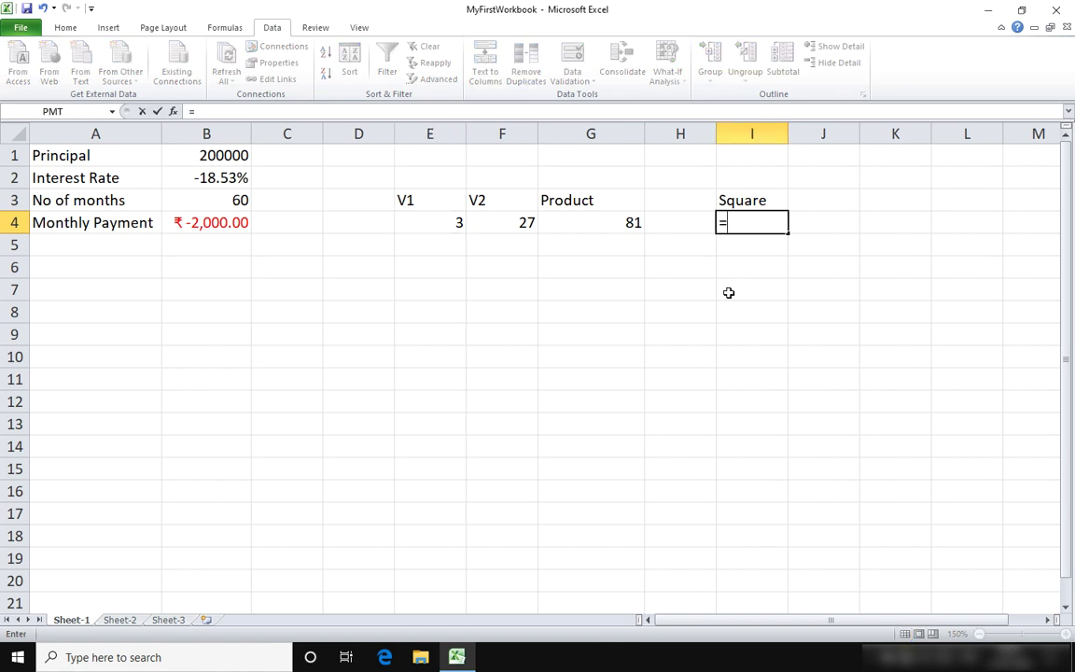
text(SQRT)
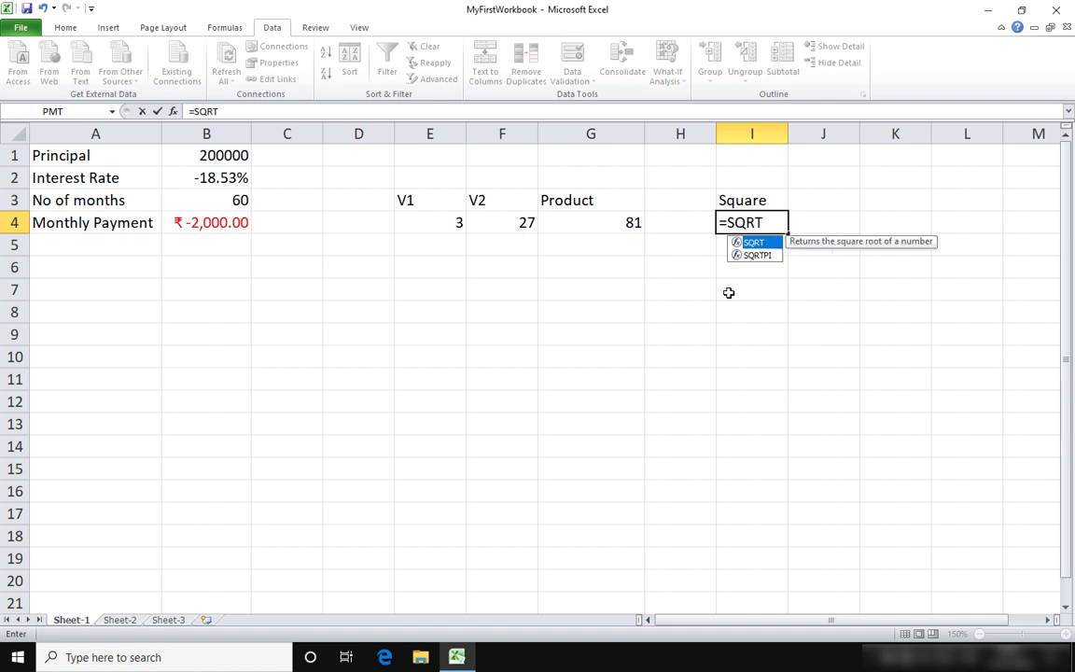
text(()
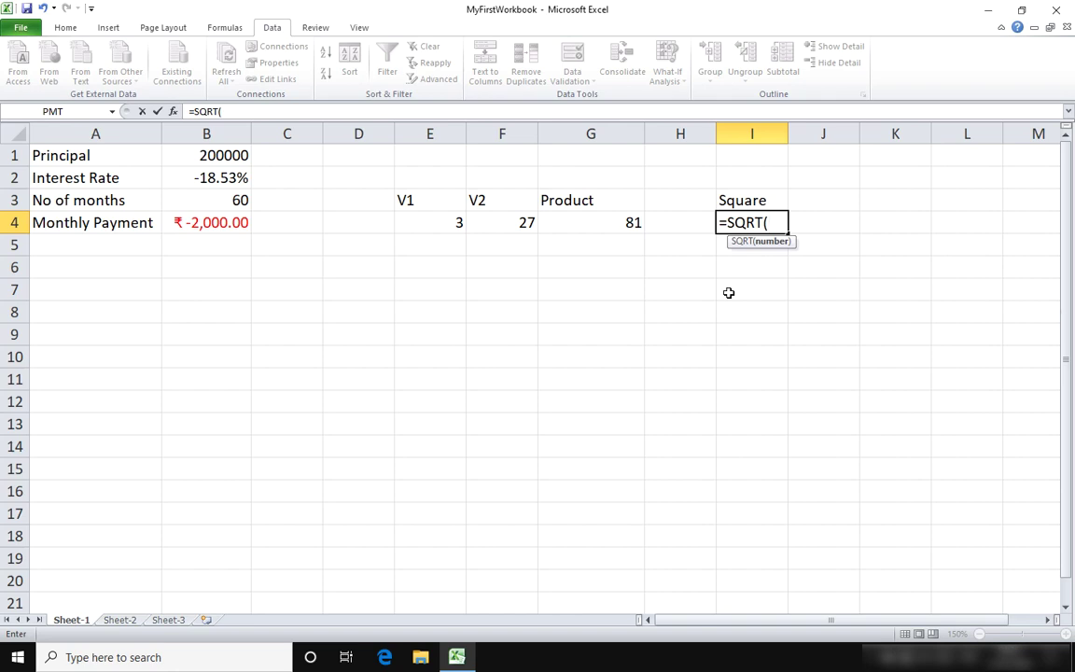
click(173, 114)
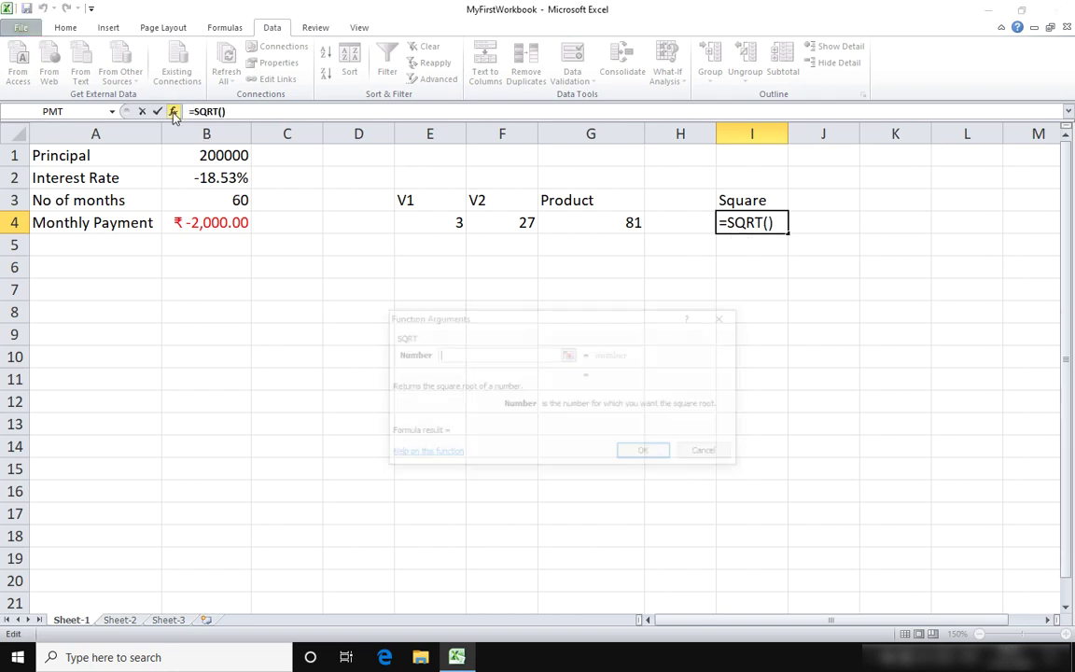
drag(546, 320, 720, 313)
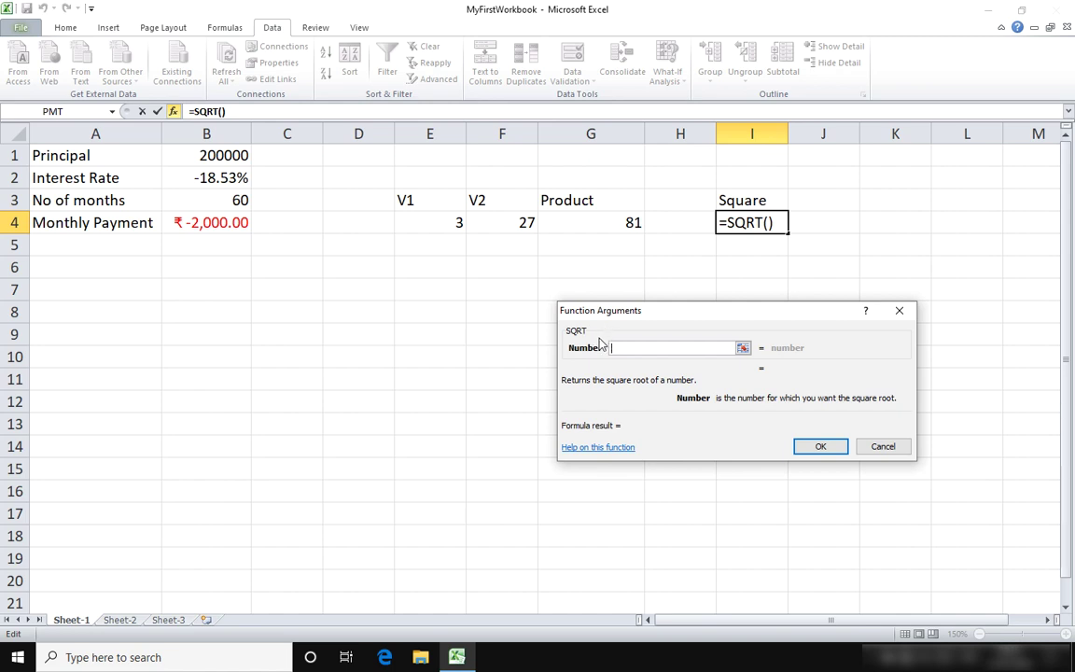
click(600, 224)
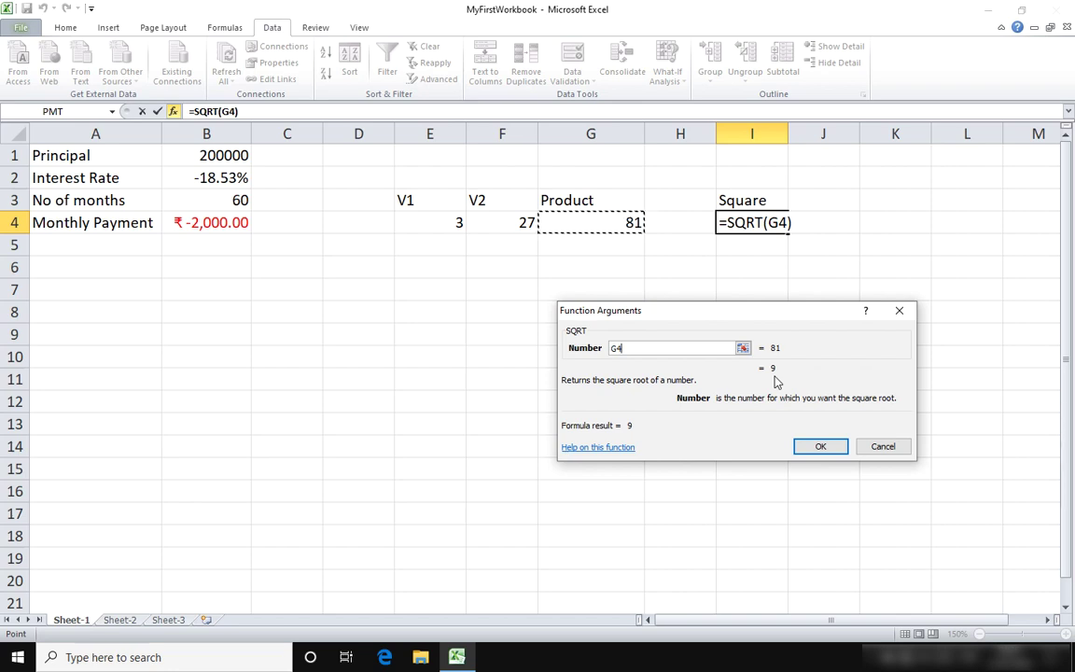
click(510, 221)
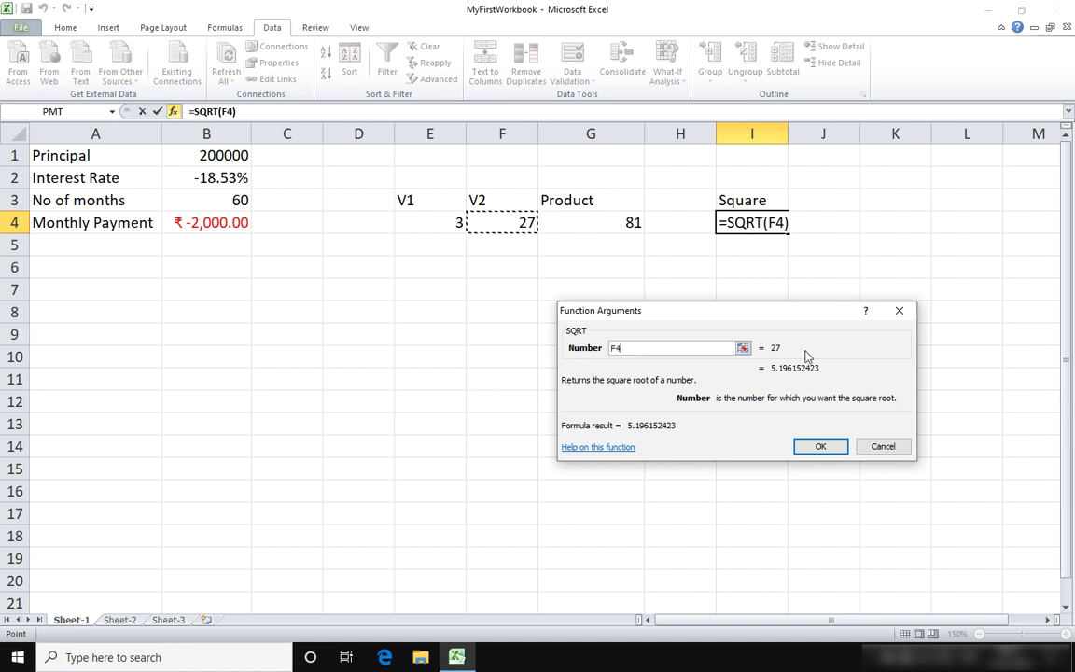
click(823, 446)
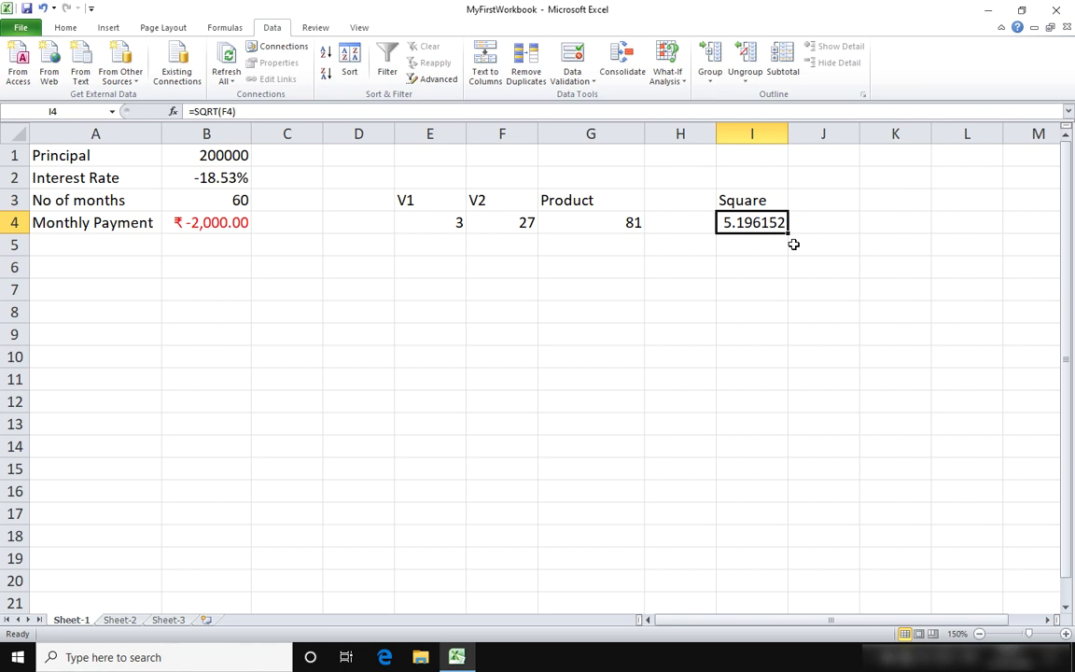
Step: On Sheet-2, start inserting a function in cell F5 for the Hardware total and list the functions of the All category
click(120, 620)
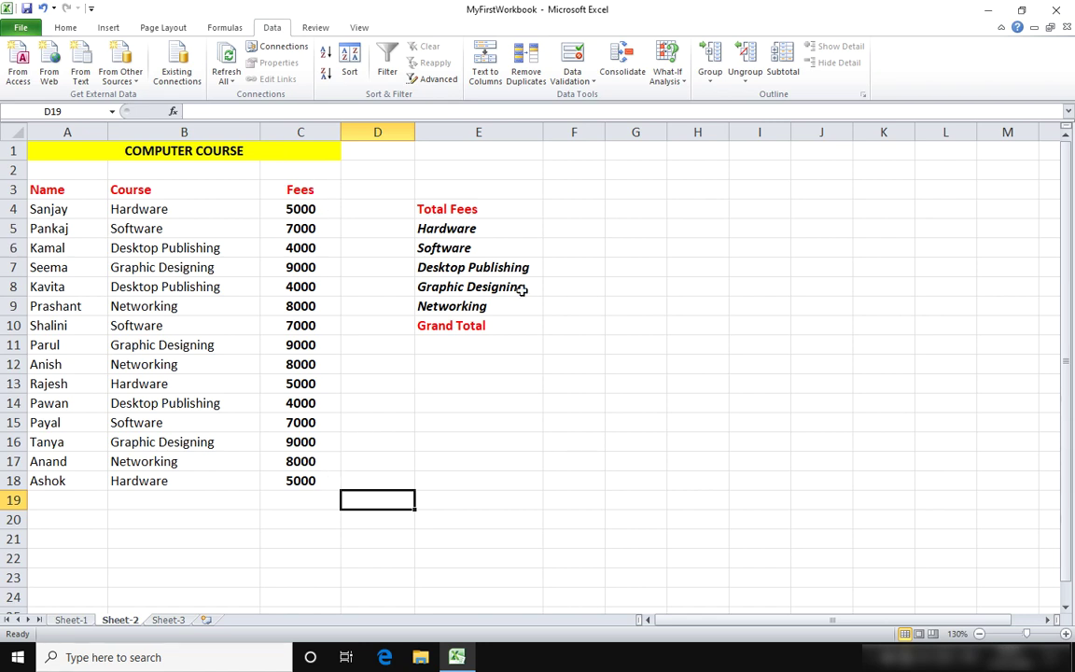
click(567, 225)
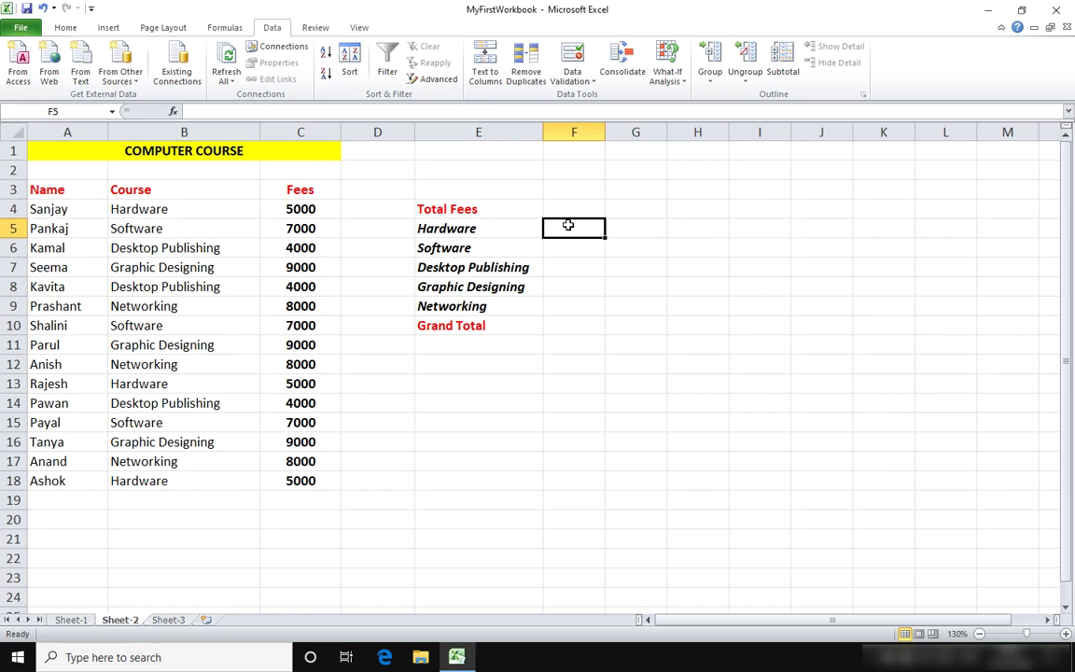
text(=)
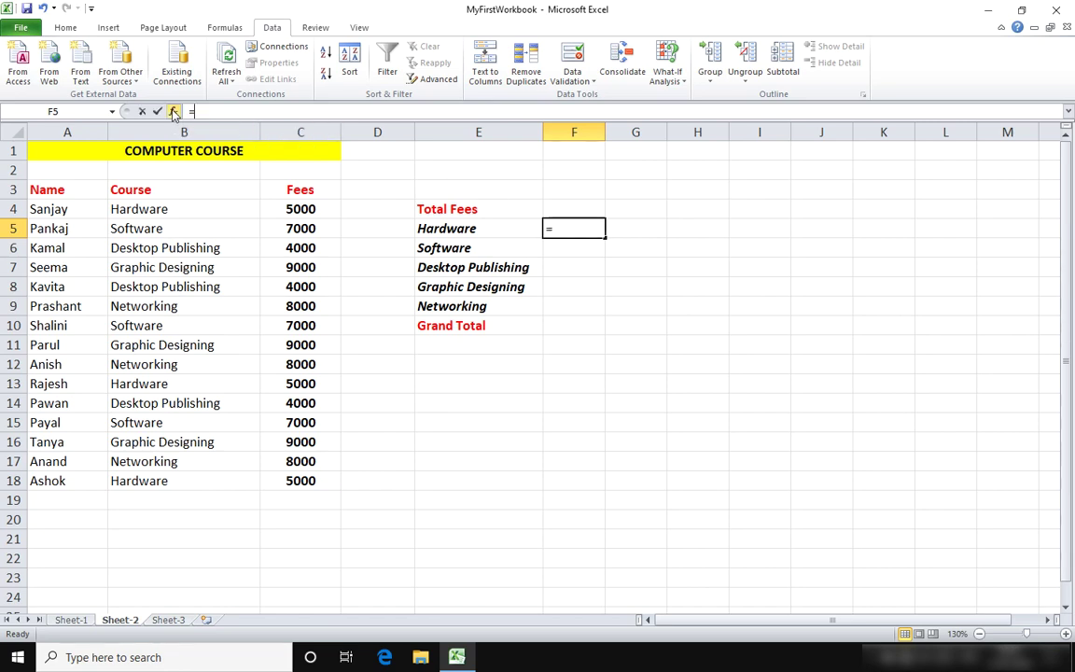
click(173, 111)
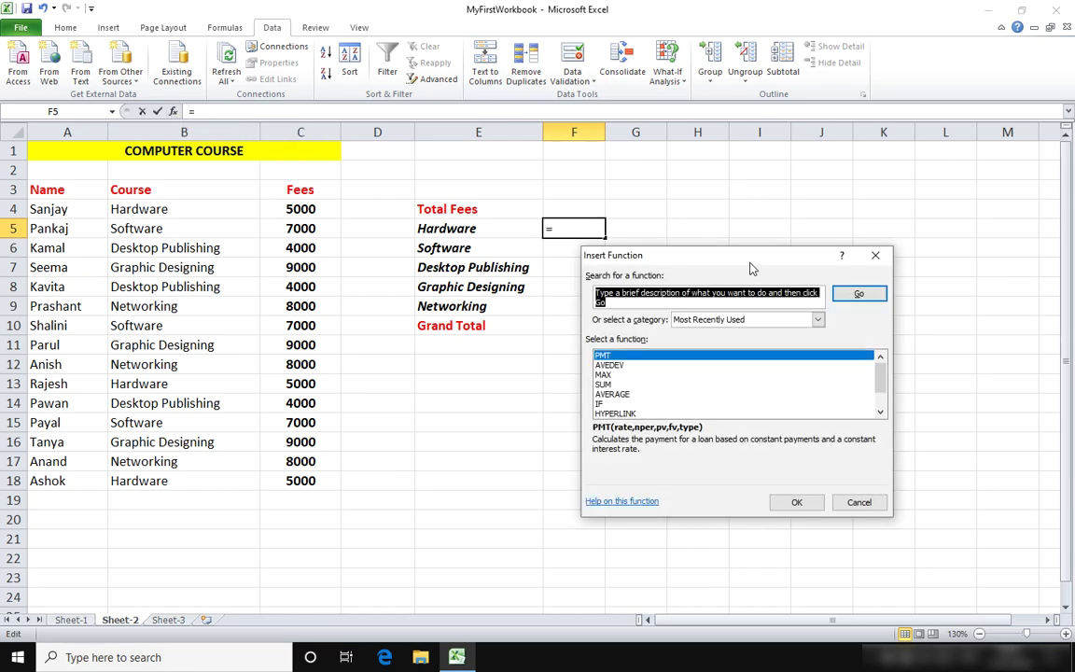
drag(752, 269, 808, 104)
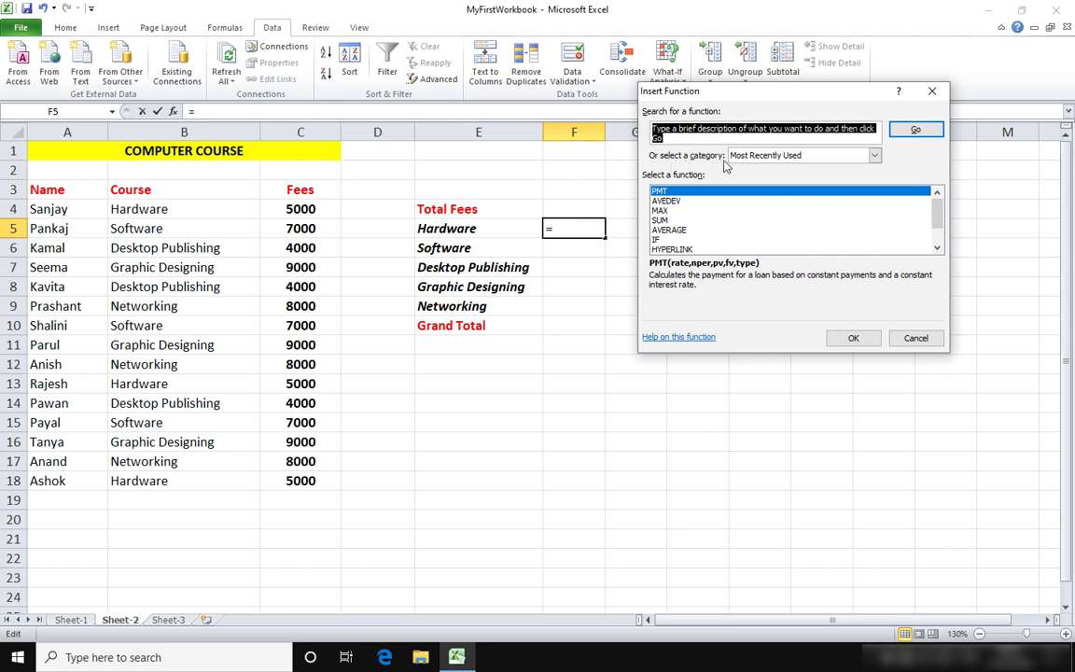
click(875, 157)
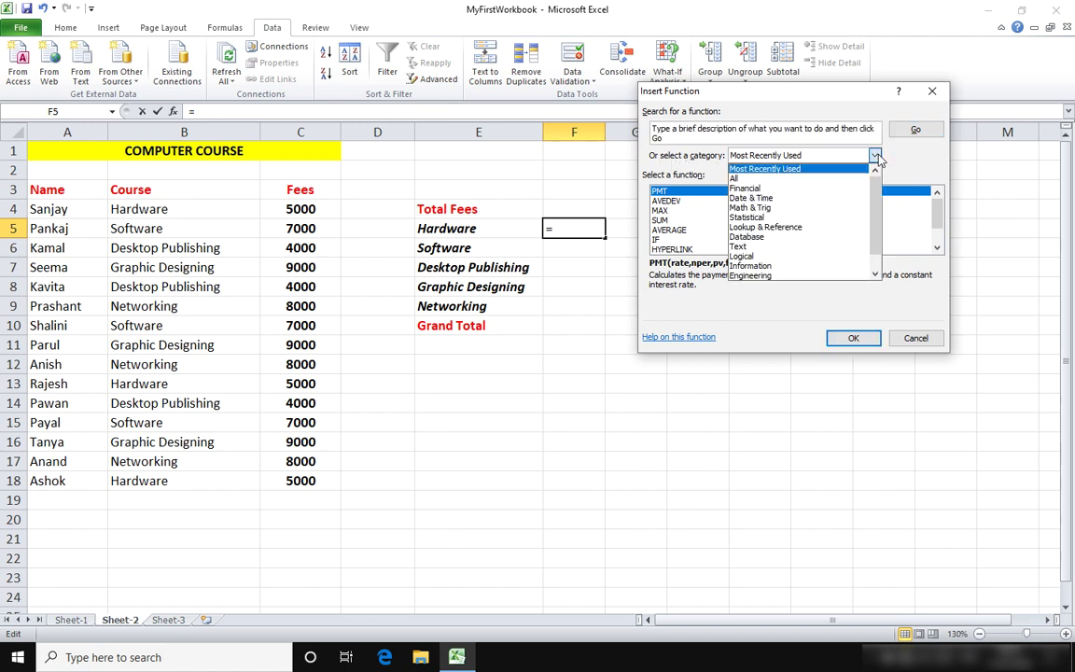
click(844, 178)
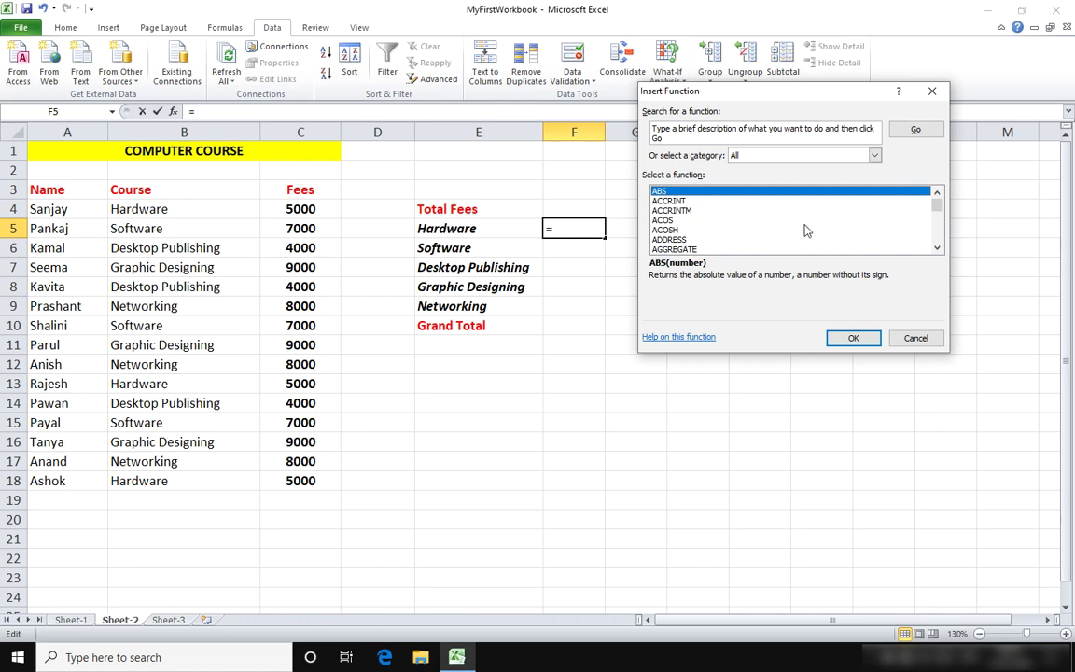
Step: Choose the SUMIF function for cell F5 and open its arguments
key(s)
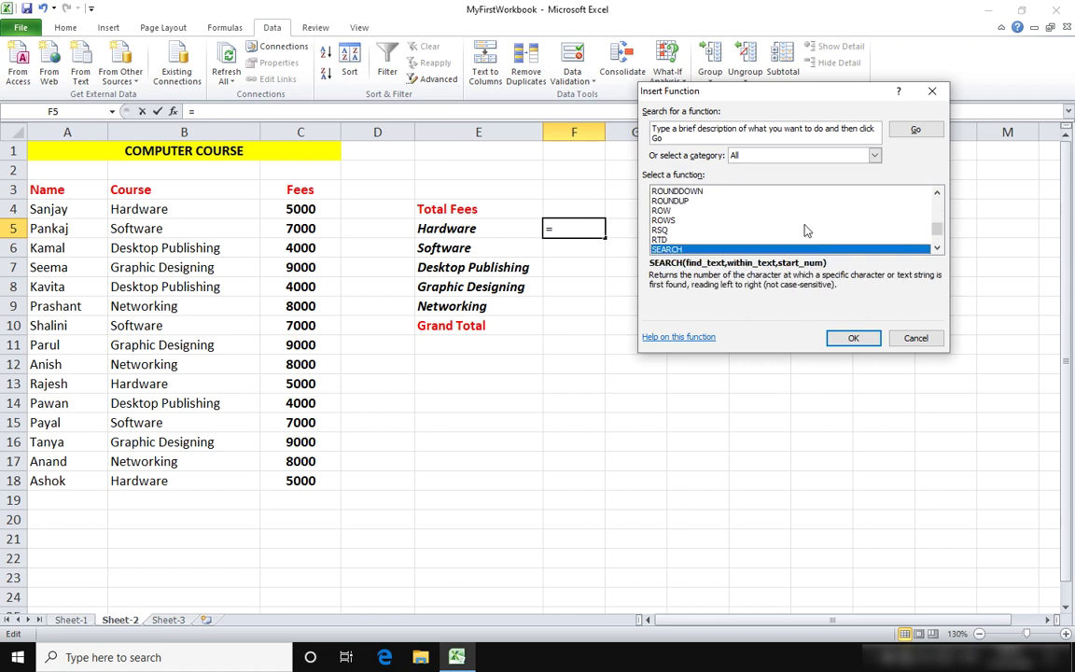
key(Down)
key(Down)
key(Down)
key(Down)
key(Down)
key(Down)
key(Down)
key(Down)
key(Down)
key(Down)
key(Down)
key(Down)
key(Down)
key(Down)
key(Down)
key(Down)
key(Down)
key(Down)
key(Down)
key(Down)
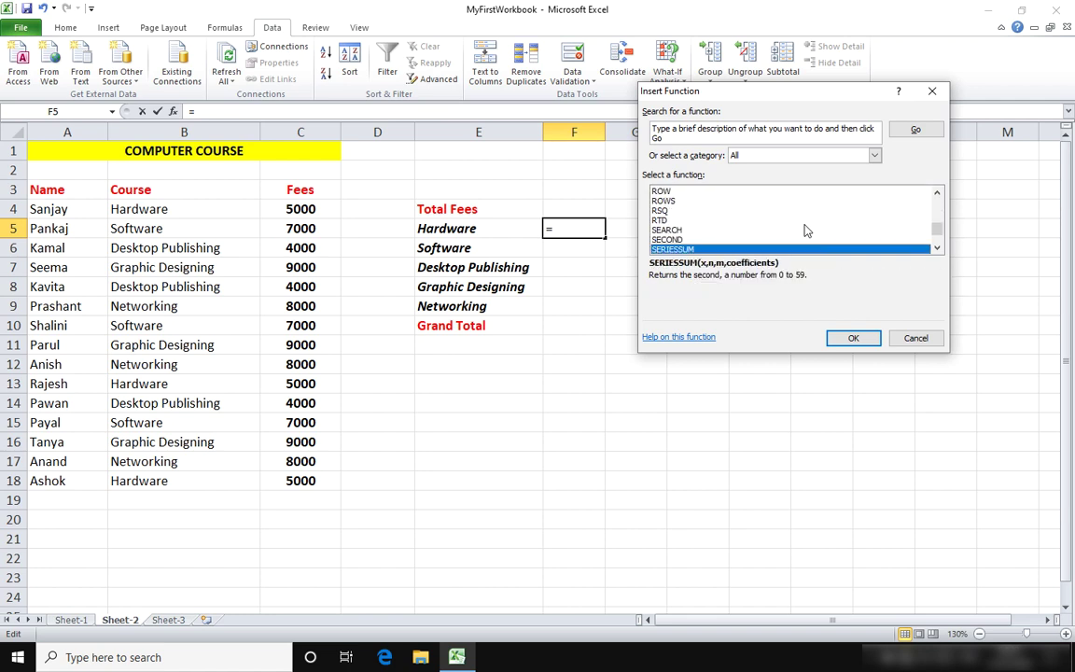
key(Down)
key(Down)
key(Down)
key(Down)
key(Down)
key(Down)
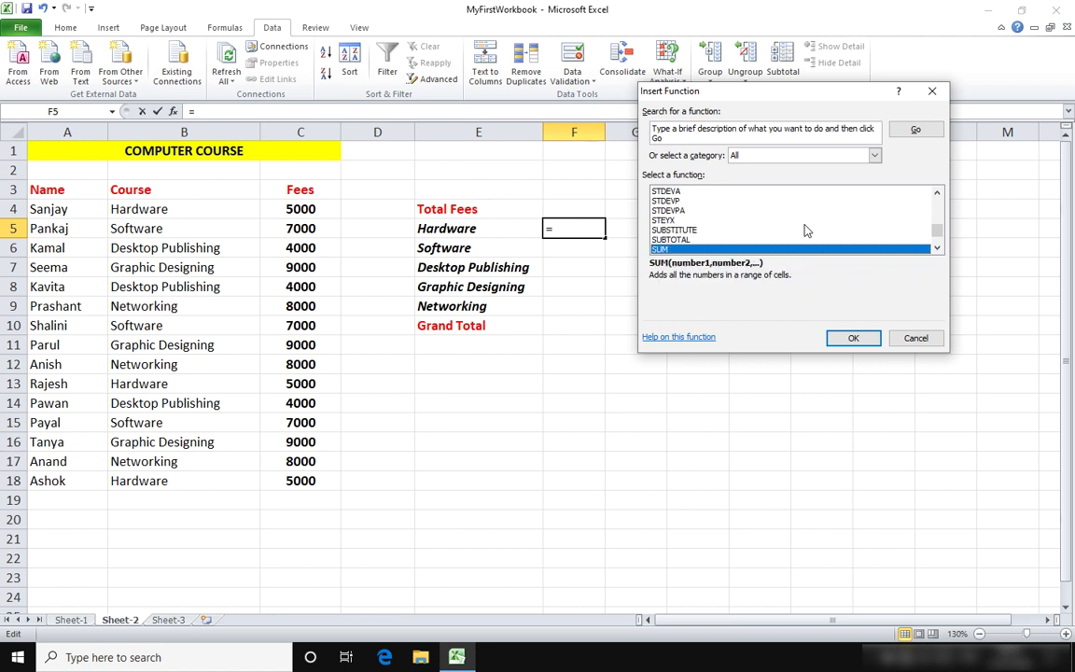
key(Up)
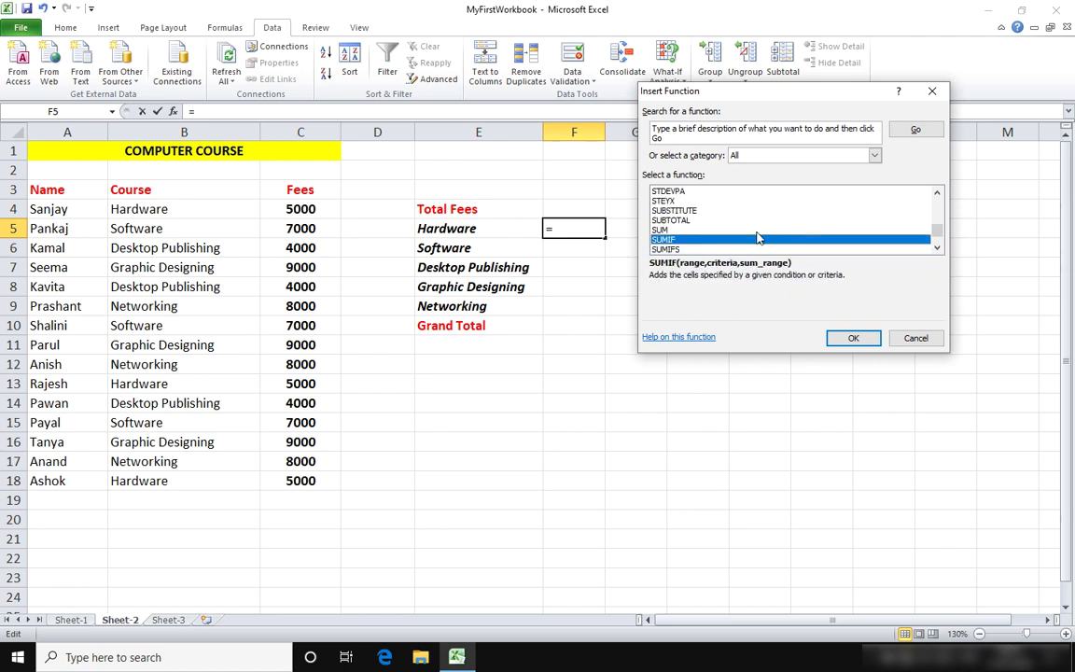
click(848, 336)
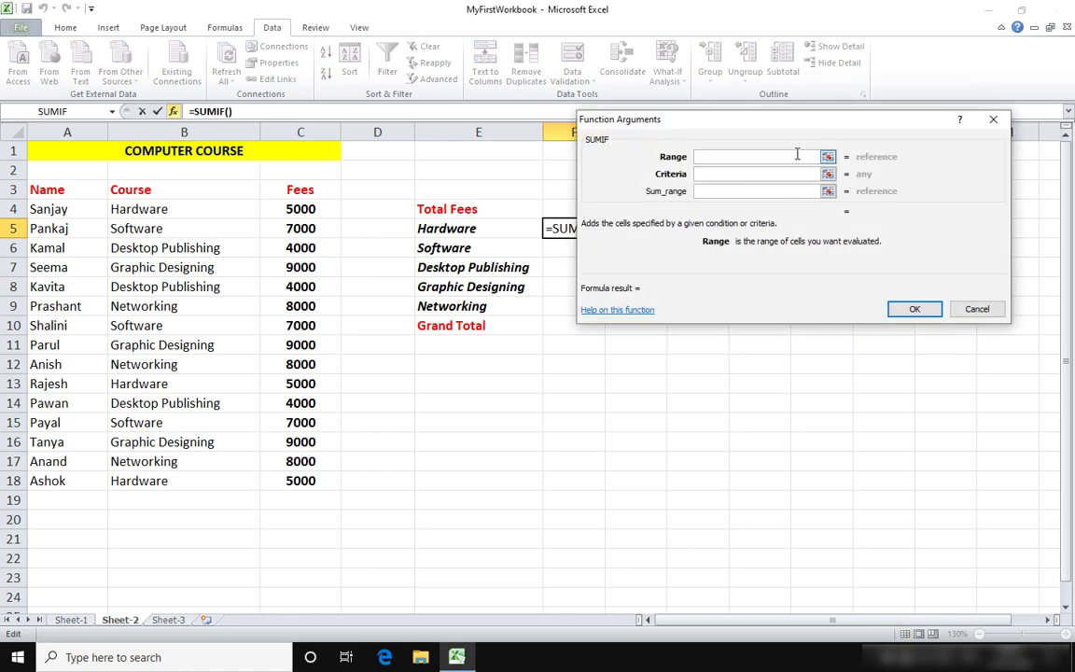
Step: Complete the SUMIF in F5 with range B4:B18, criteria Hardware and sum range C4:C18
drag(787, 122, 677, 367)
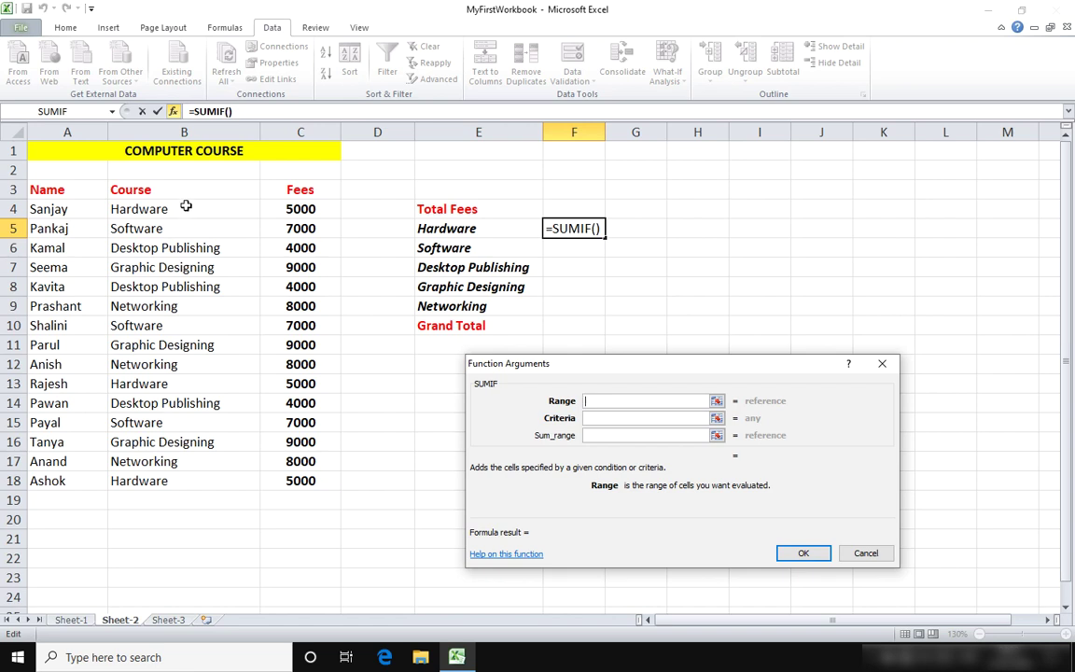
drag(186, 206, 205, 475)
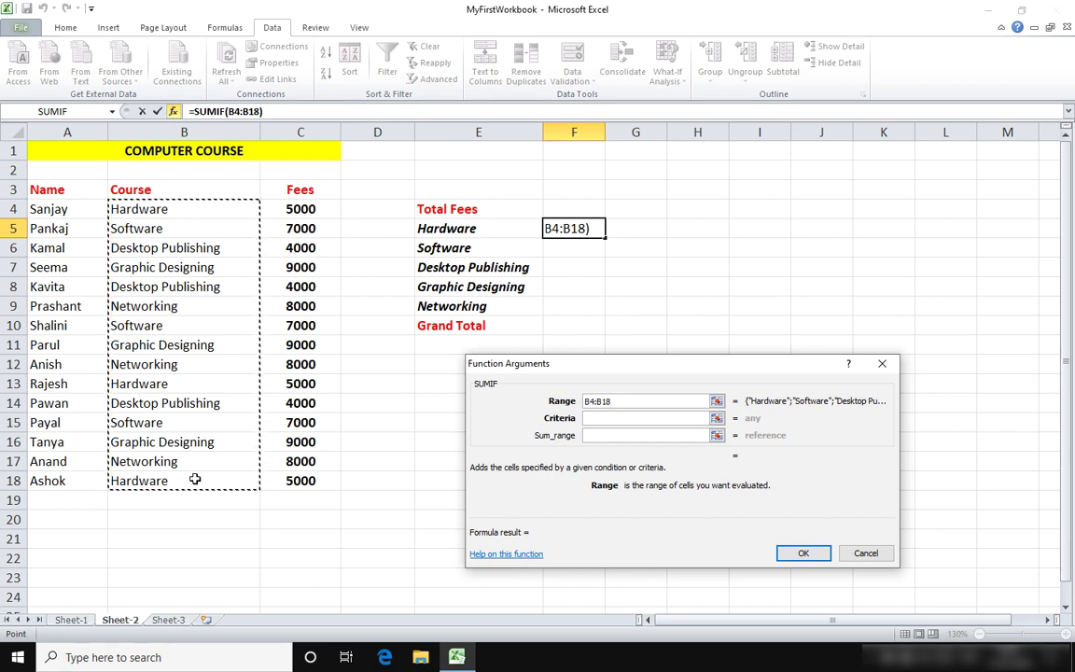
click(601, 418)
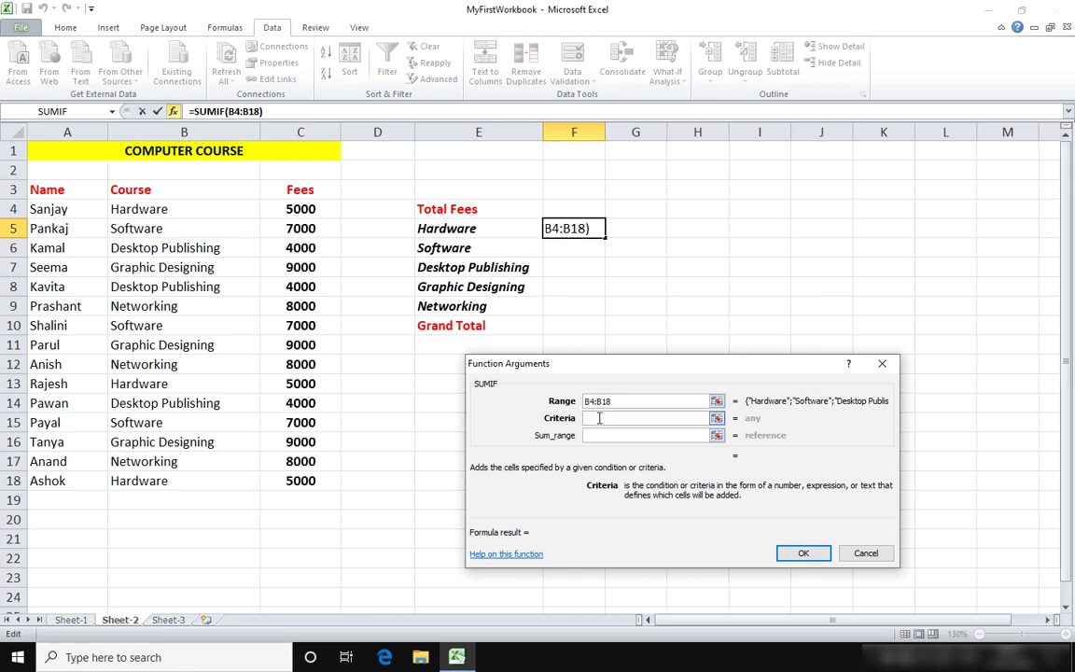
text(Hardware)
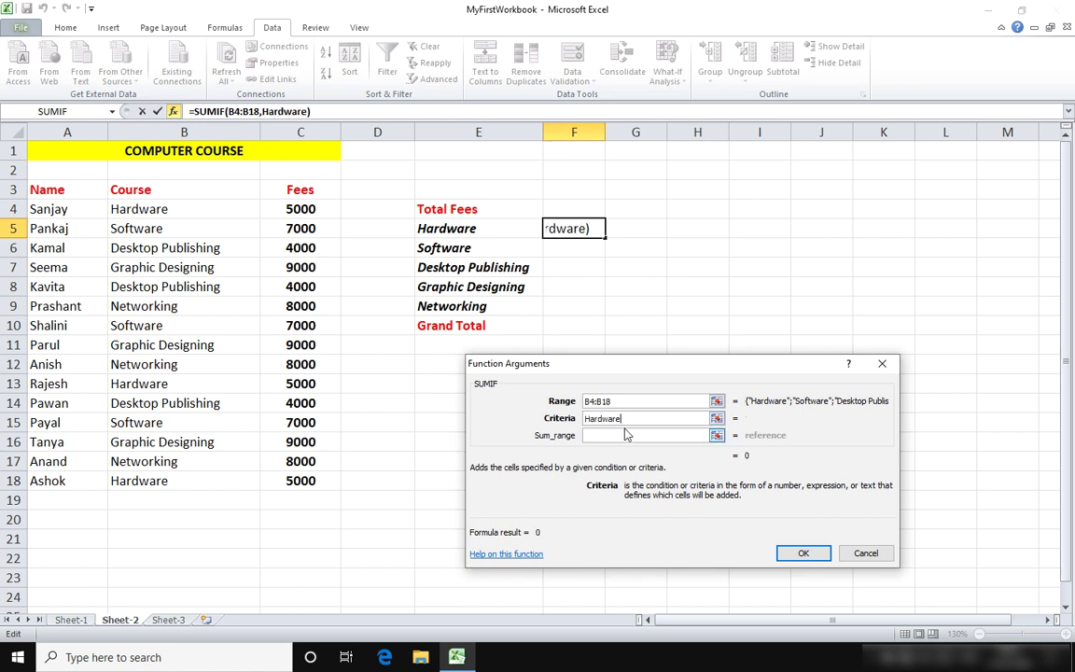
click(628, 436)
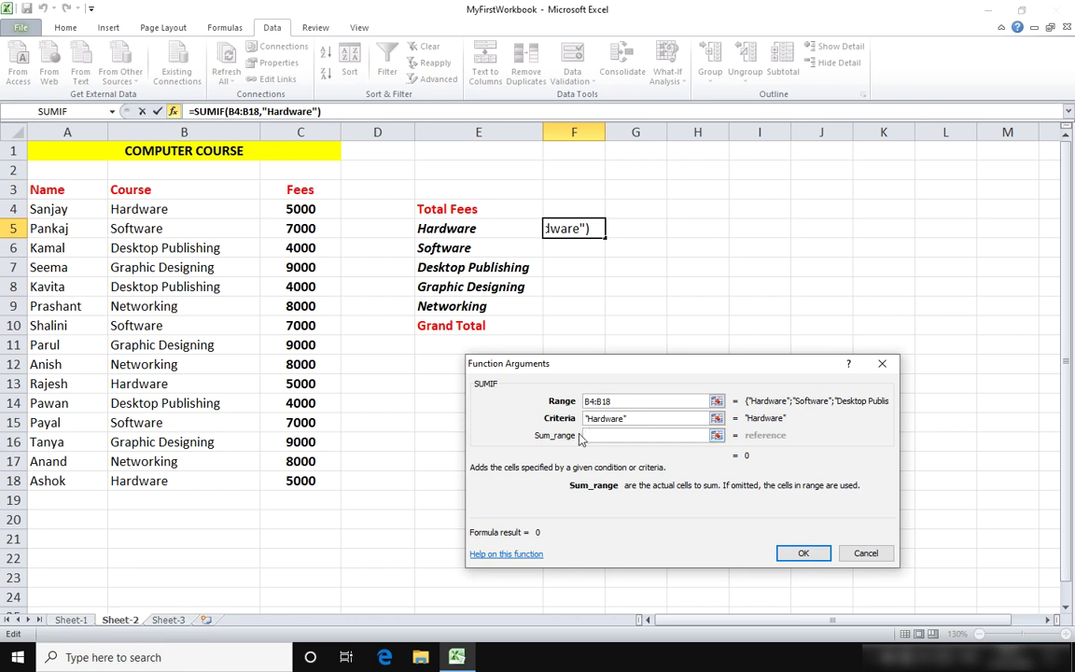
click(299, 209)
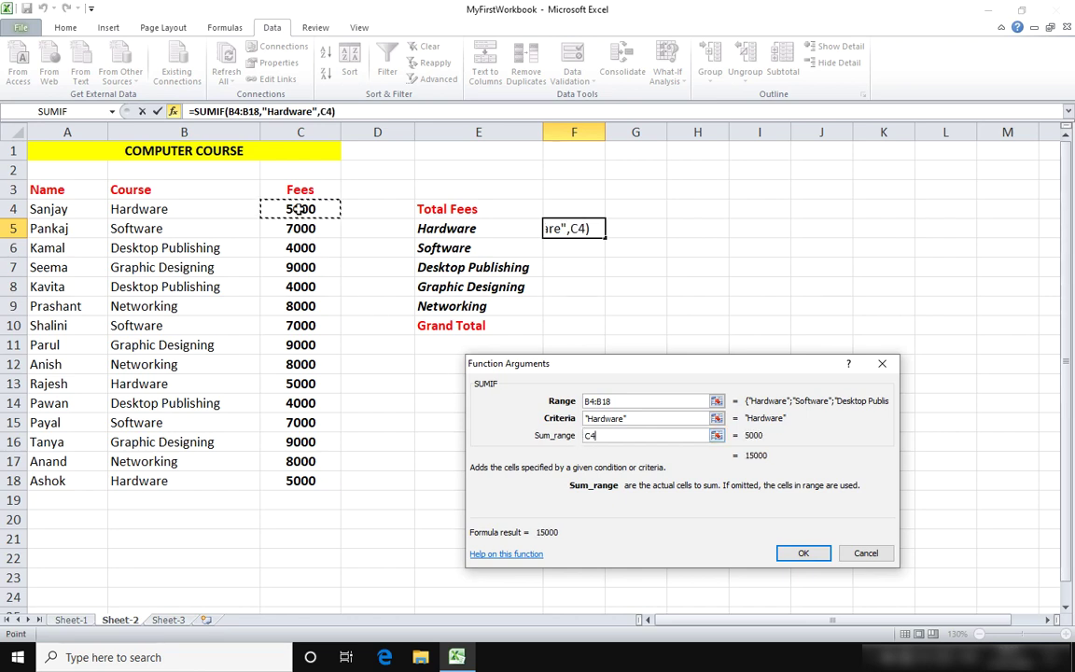
drag(299, 209, 318, 482)
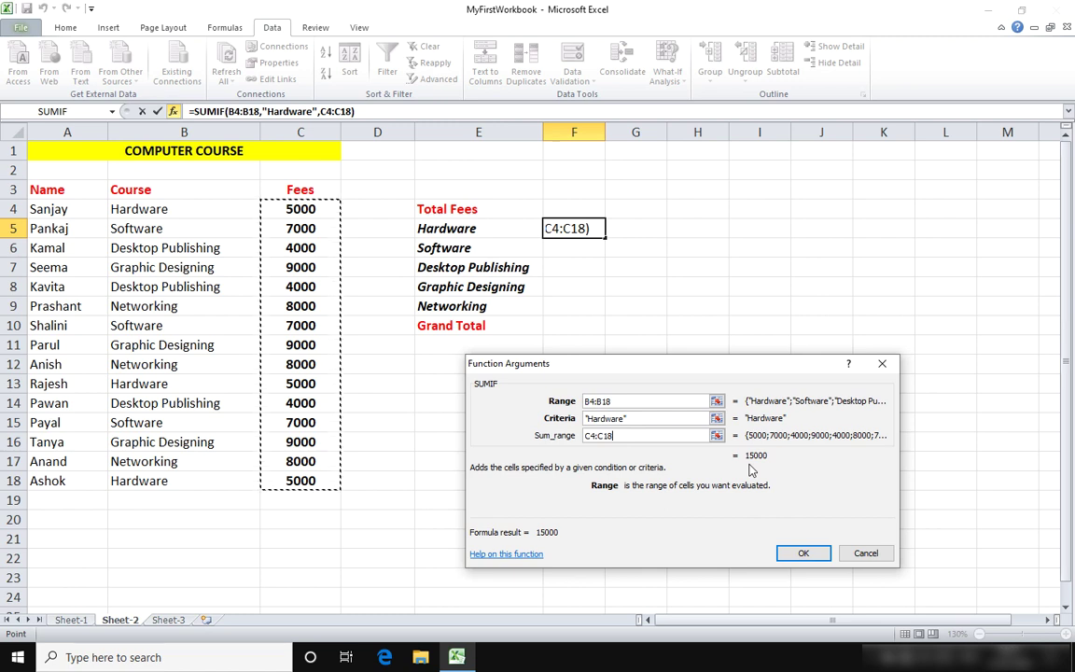
click(803, 554)
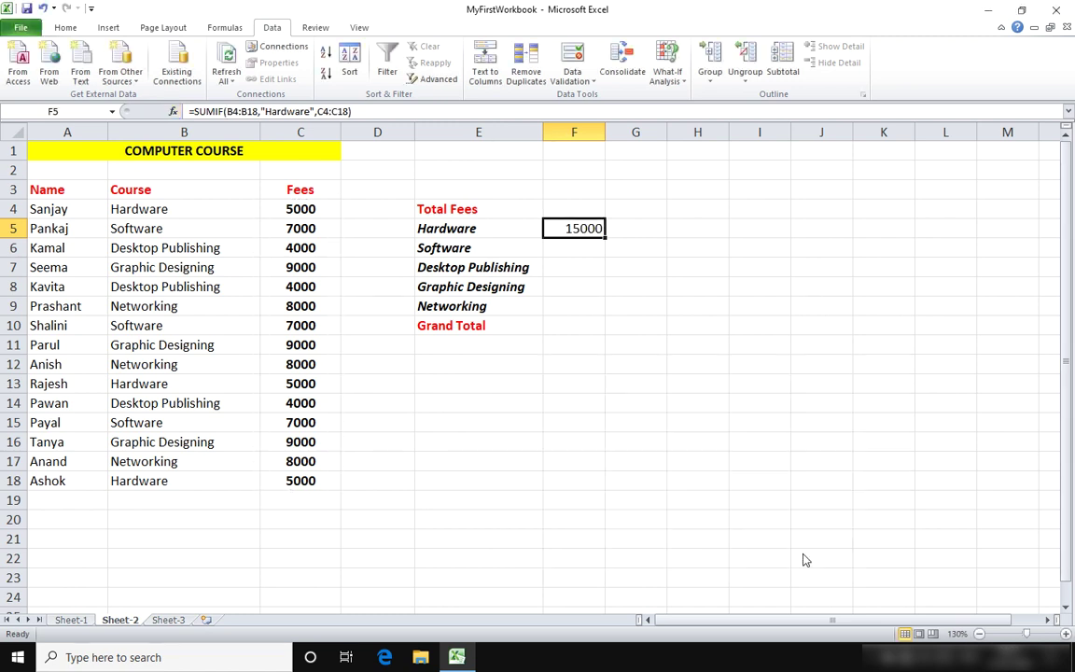
Step: Choose the SUMIF function for the Software total in cell F6 and open its arguments
click(577, 248)
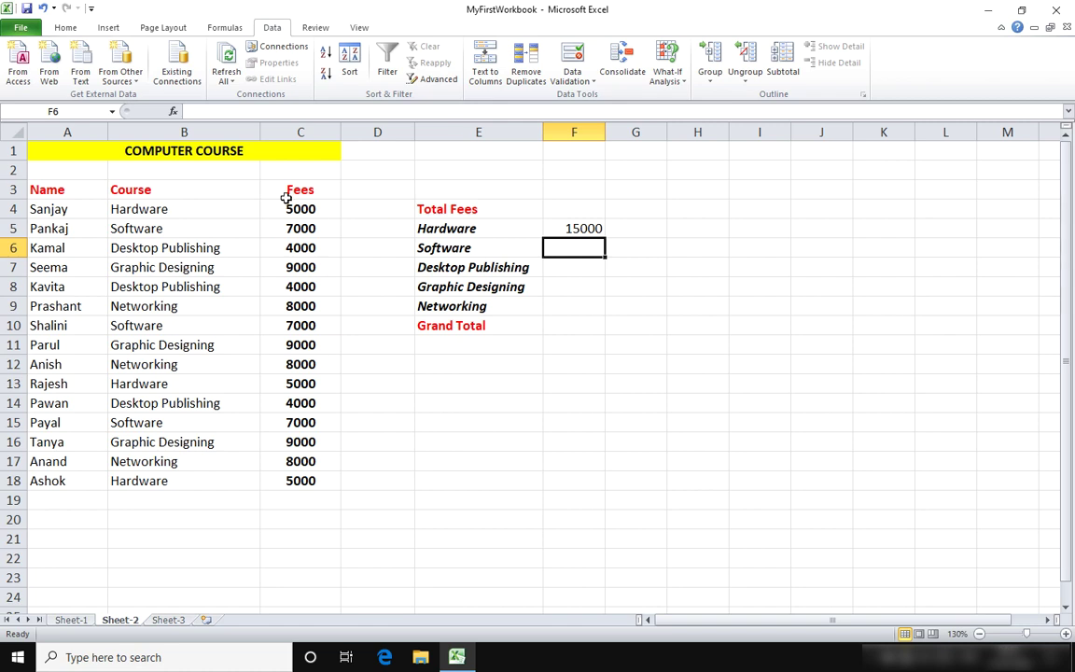
click(172, 111)
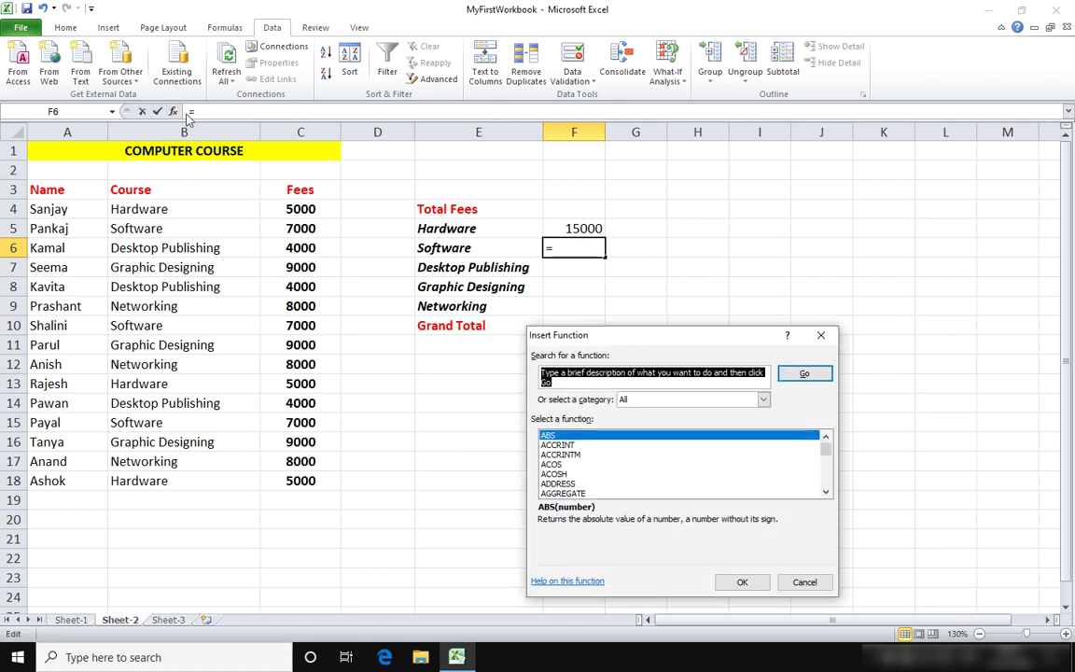
click(586, 476)
text(sum)
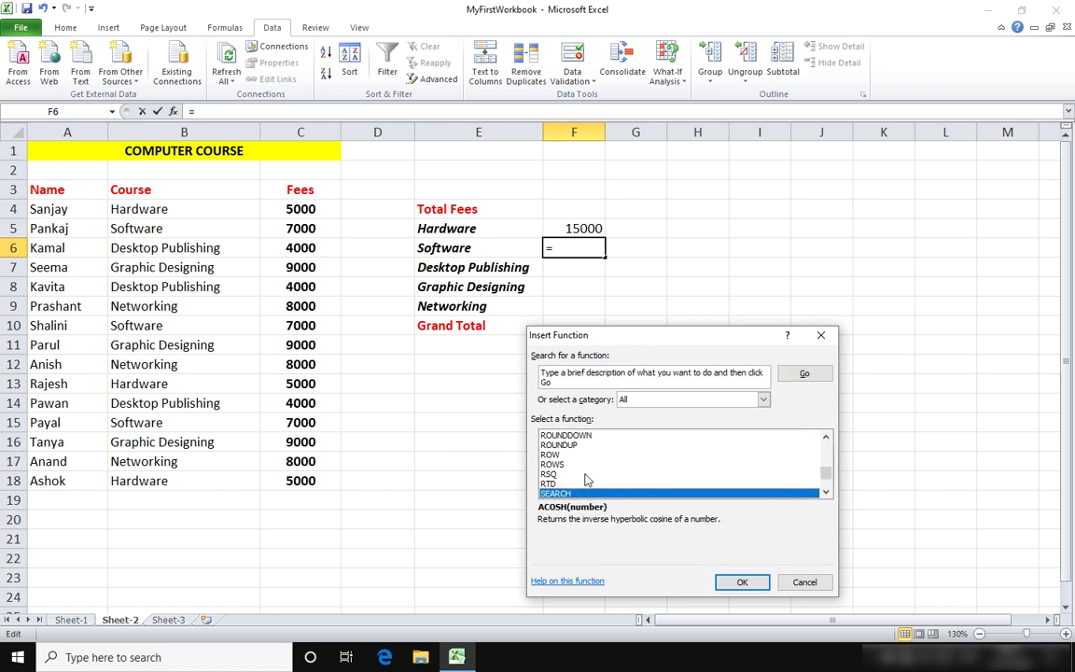
key(Down)
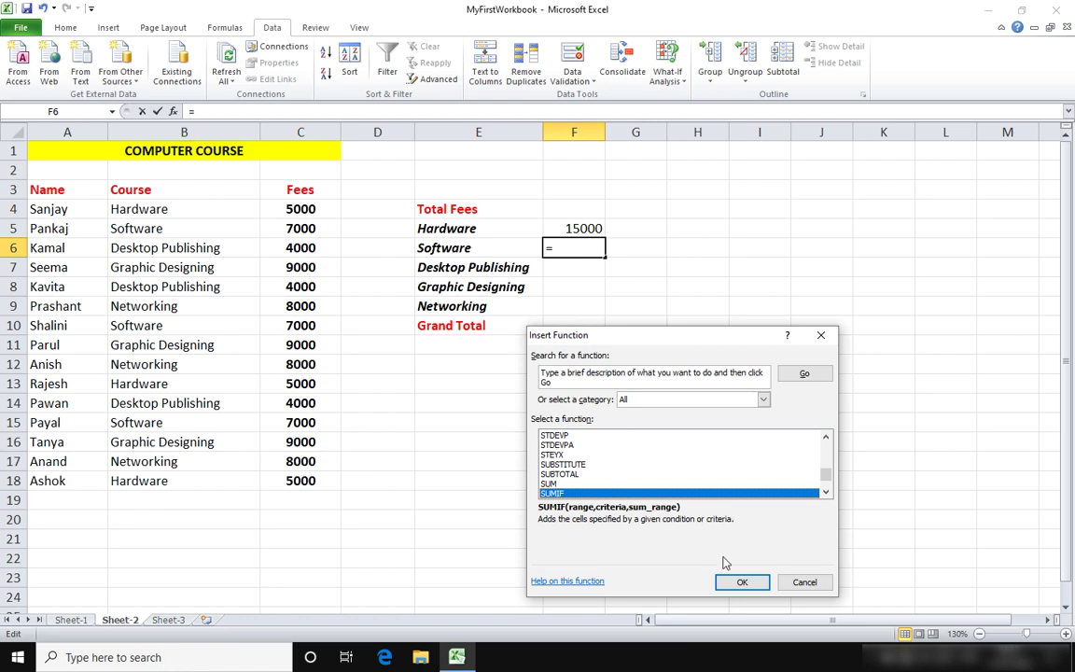
click(742, 581)
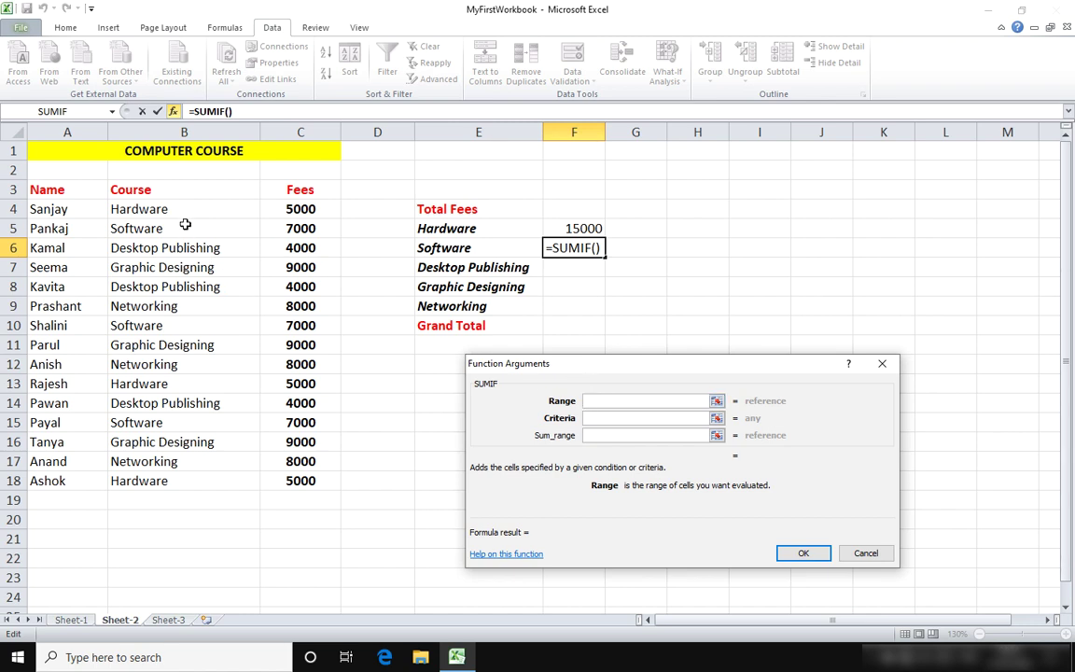
Step: Complete the SUMIF in F6 with range B4:B18, criteria Software and sum range C4:C18
drag(186, 208, 178, 476)
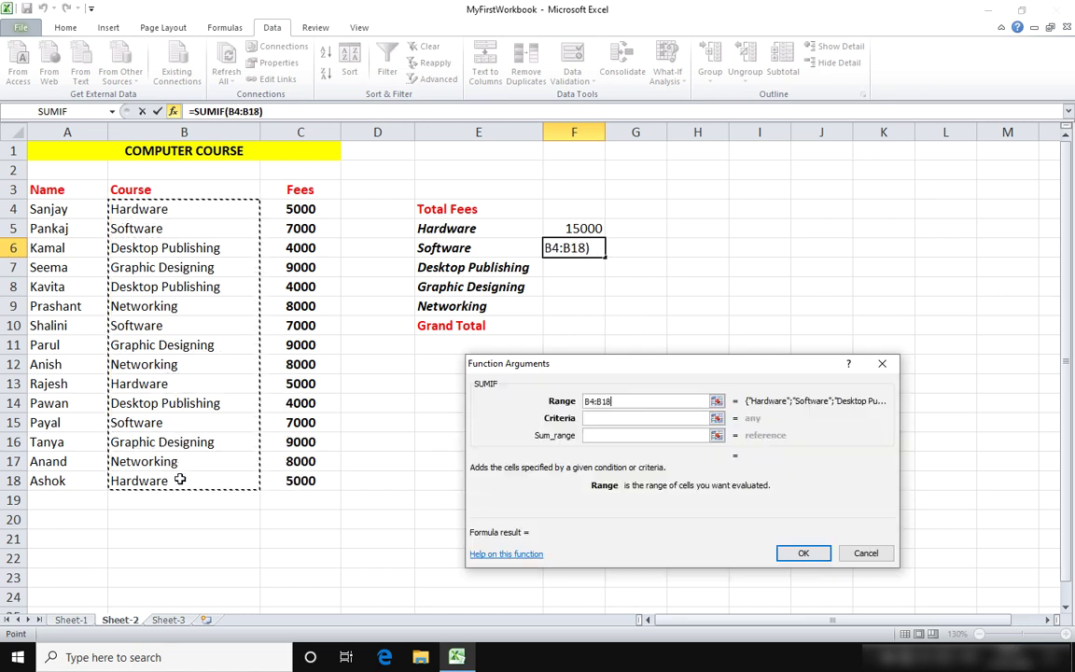
click(590, 419)
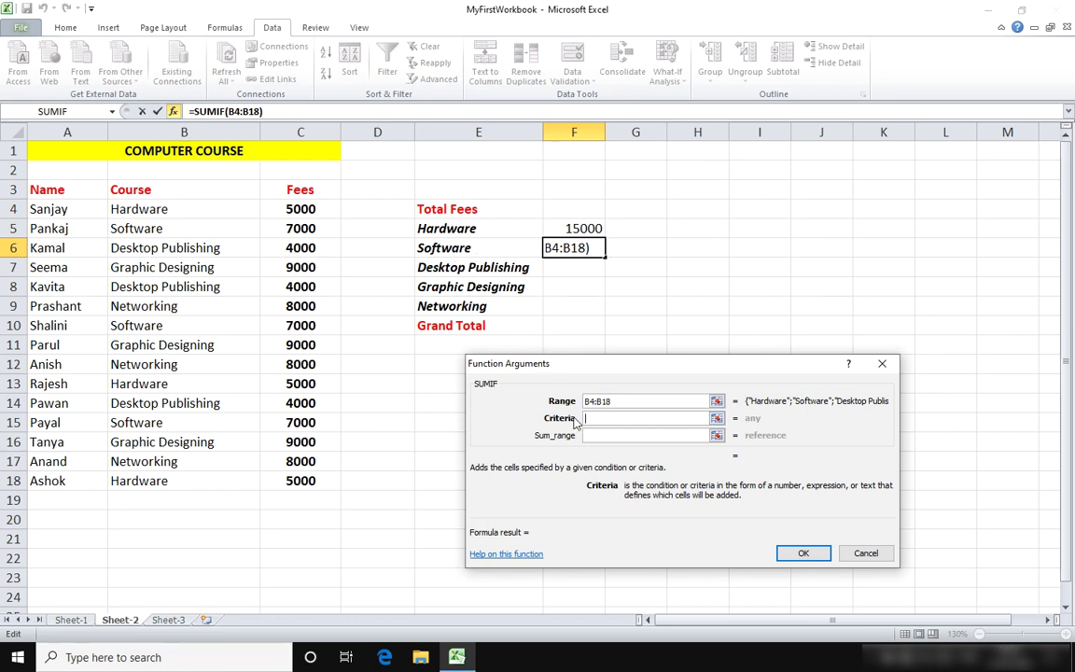
text(Software)
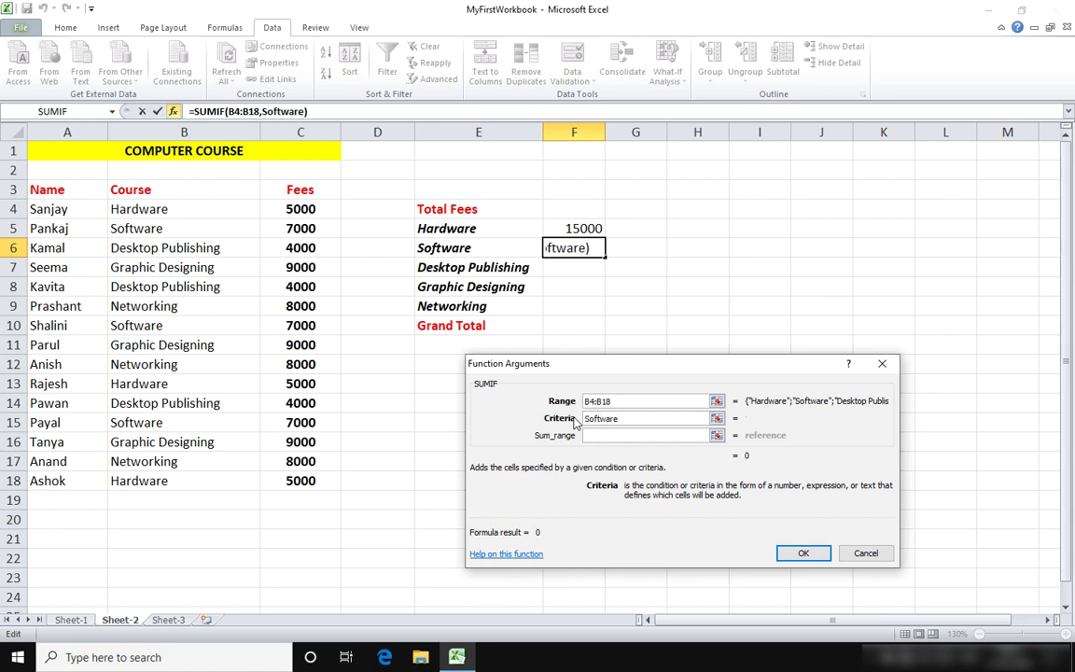
click(596, 435)
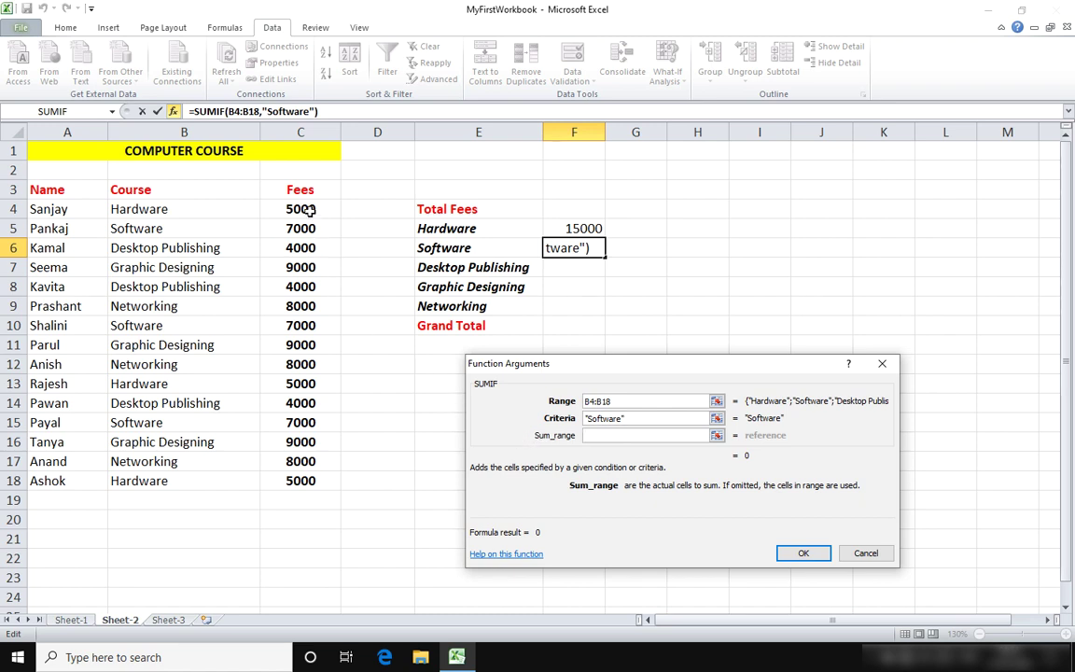
drag(318, 209, 325, 478)
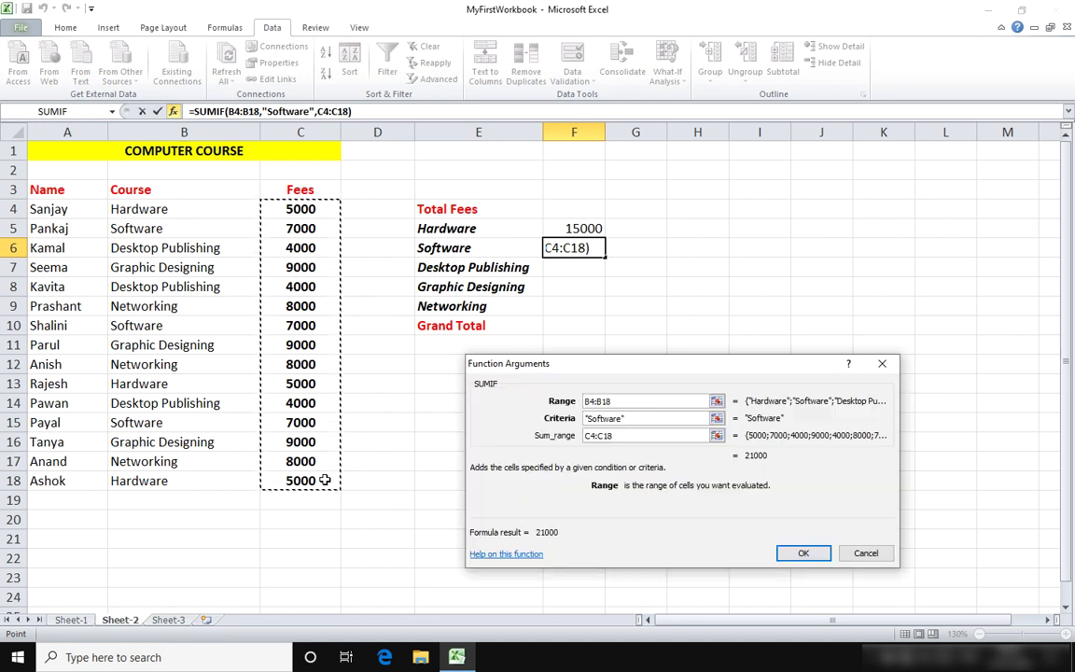
click(804, 554)
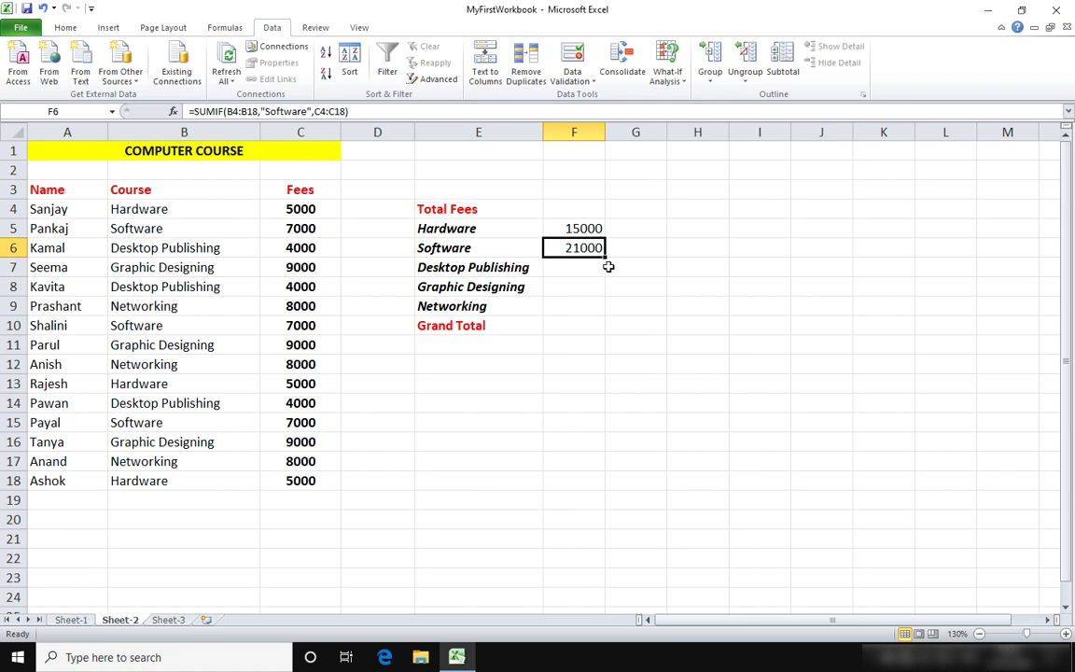
Step: Enter Monday in cell H3 and fill the weekday series down to H13 and across to M3
click(718, 192)
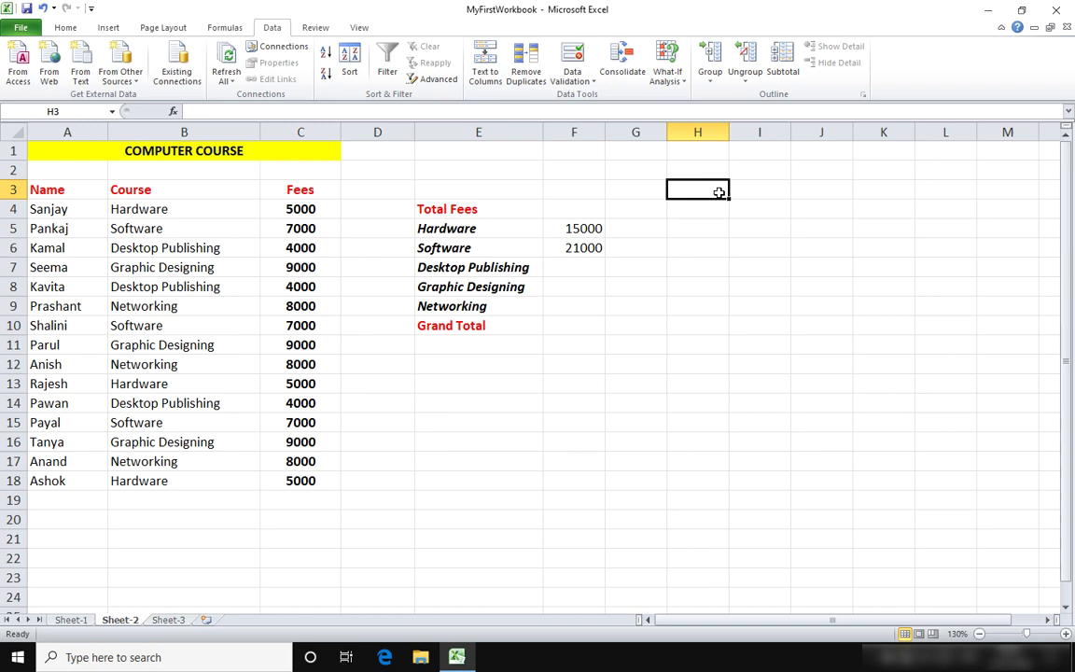
text(Monda)
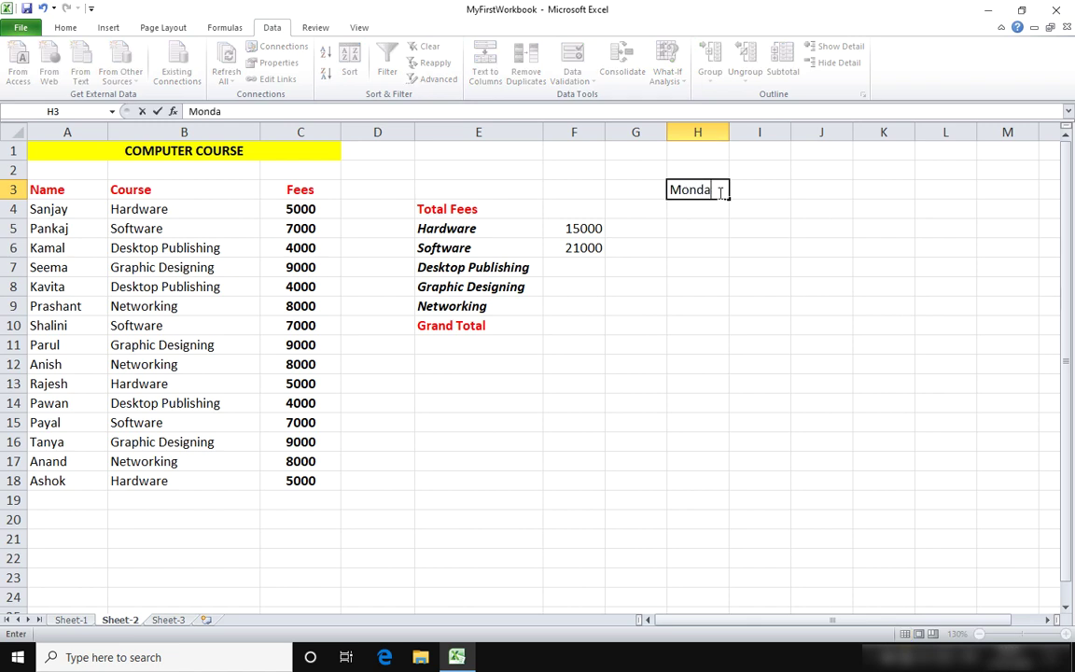
text(y)
key(Return)
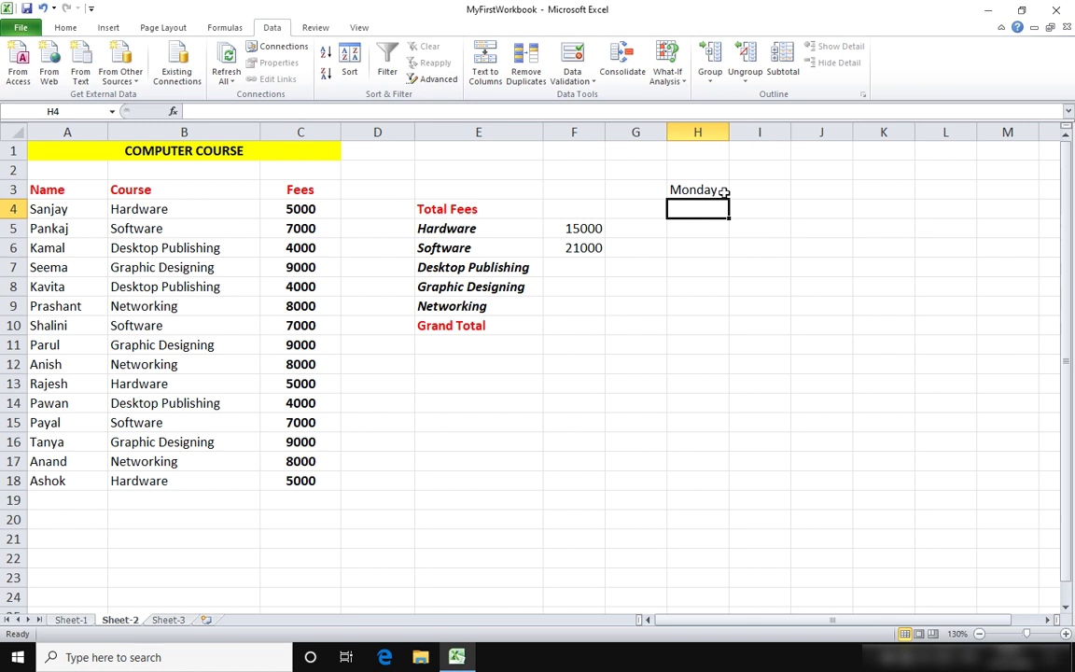
click(715, 189)
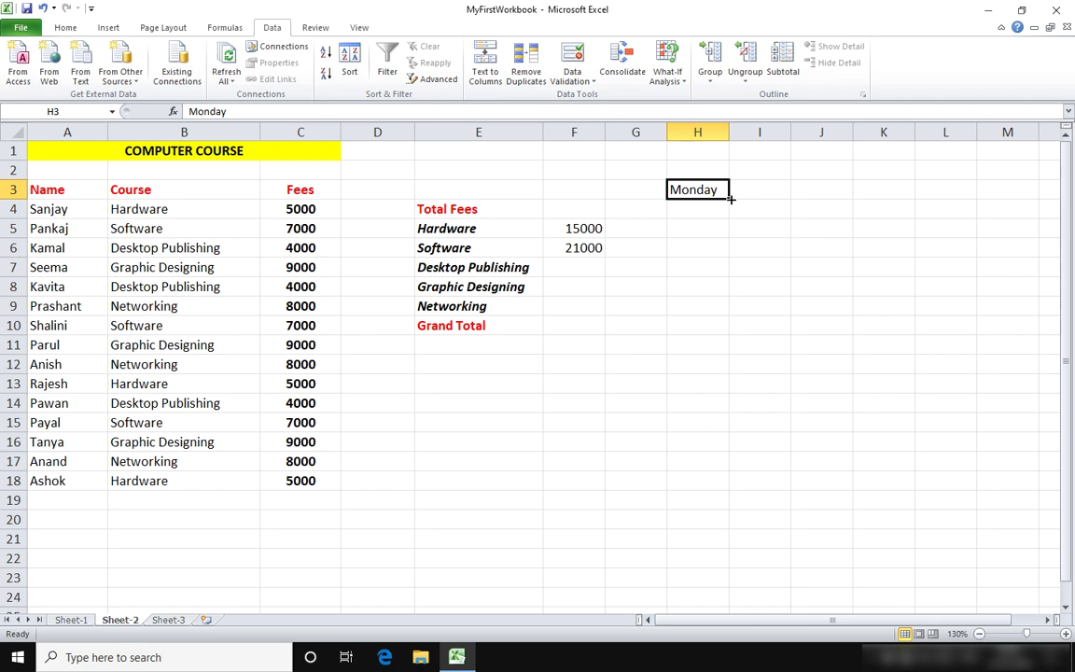
drag(731, 199, 730, 198)
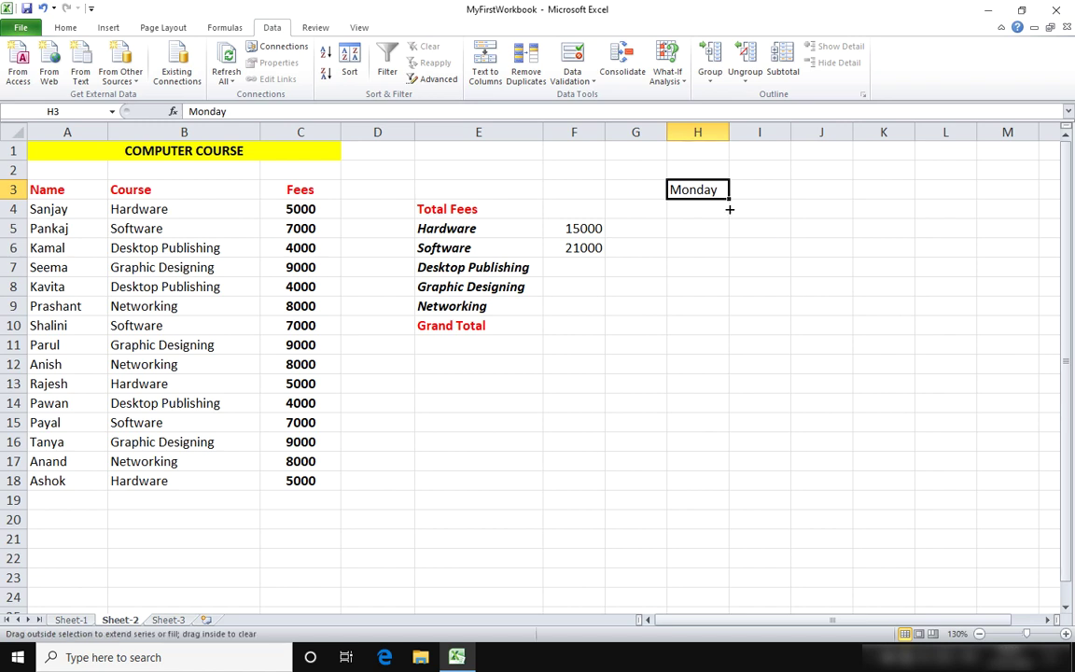
drag(730, 210, 735, 392)
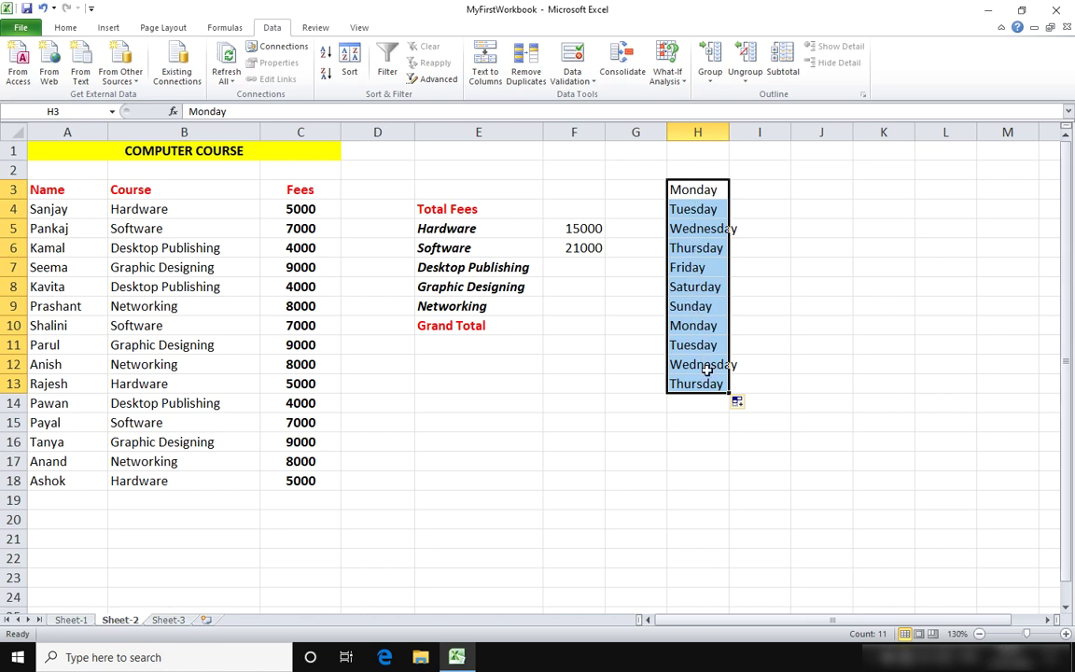
click(698, 191)
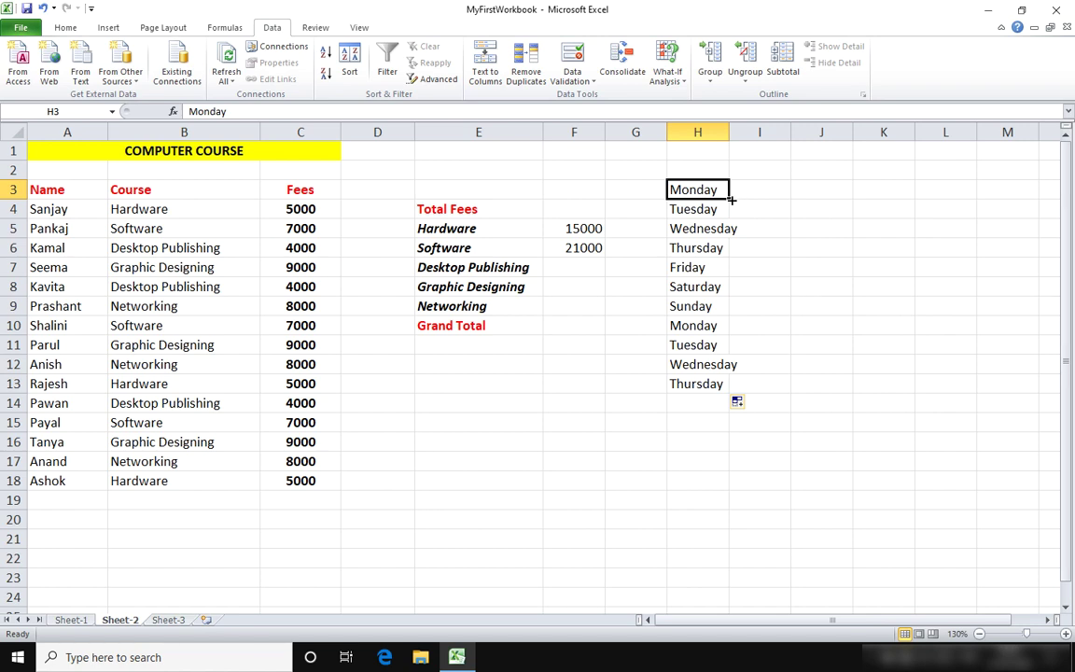
drag(732, 200, 1015, 193)
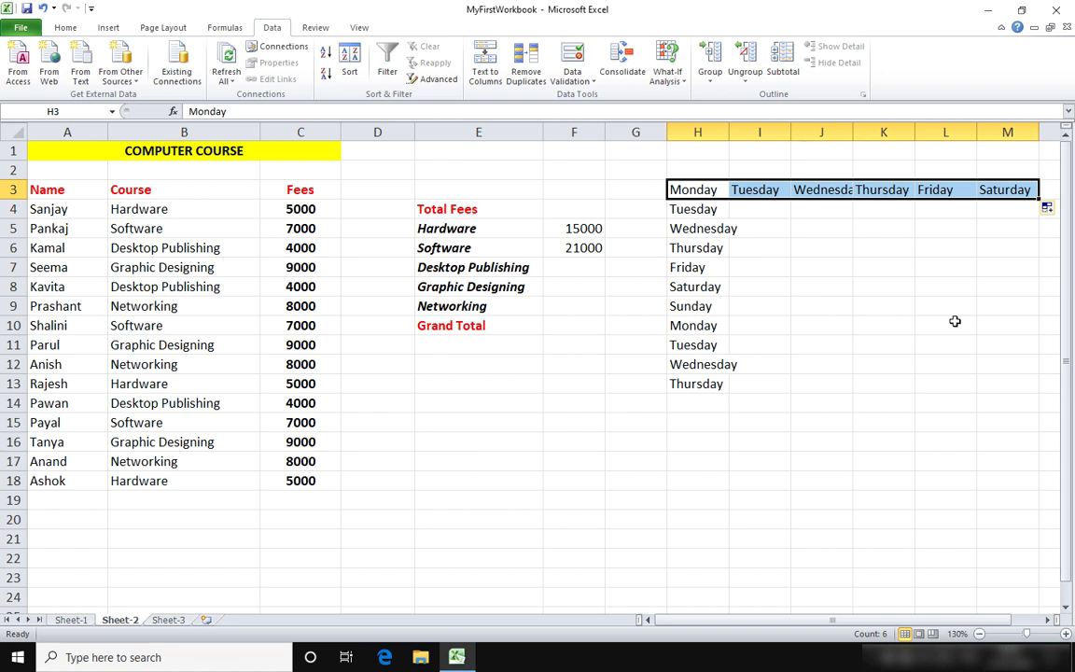
Step: Enter January in cell J6 and fill the month series down to December in J17
click(828, 248)
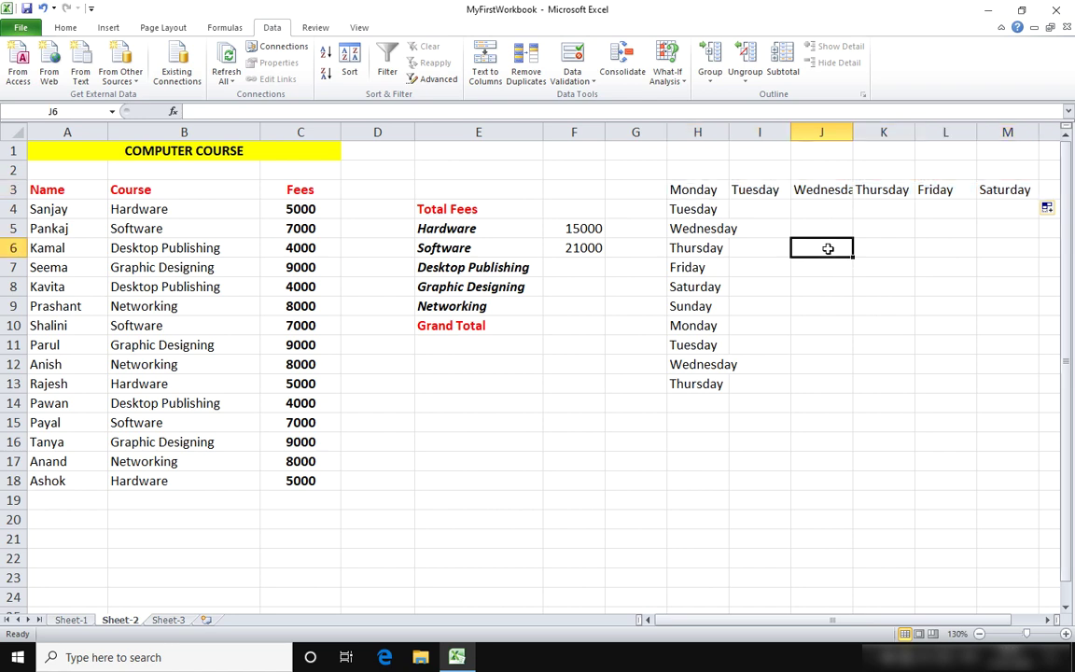
text(January)
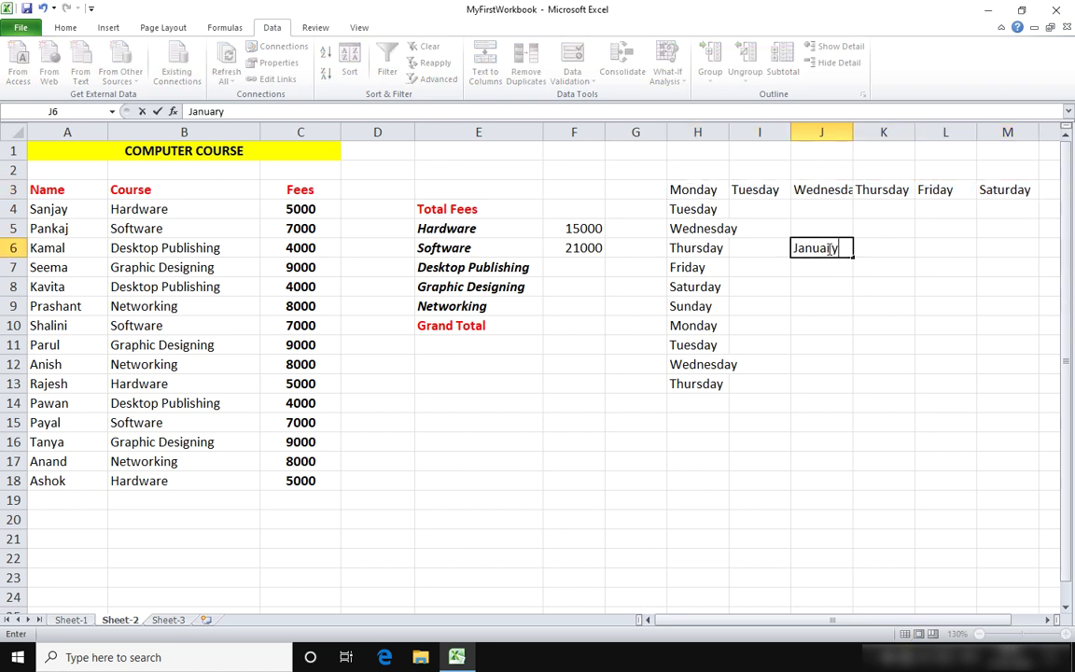
key(ctrl+Return)
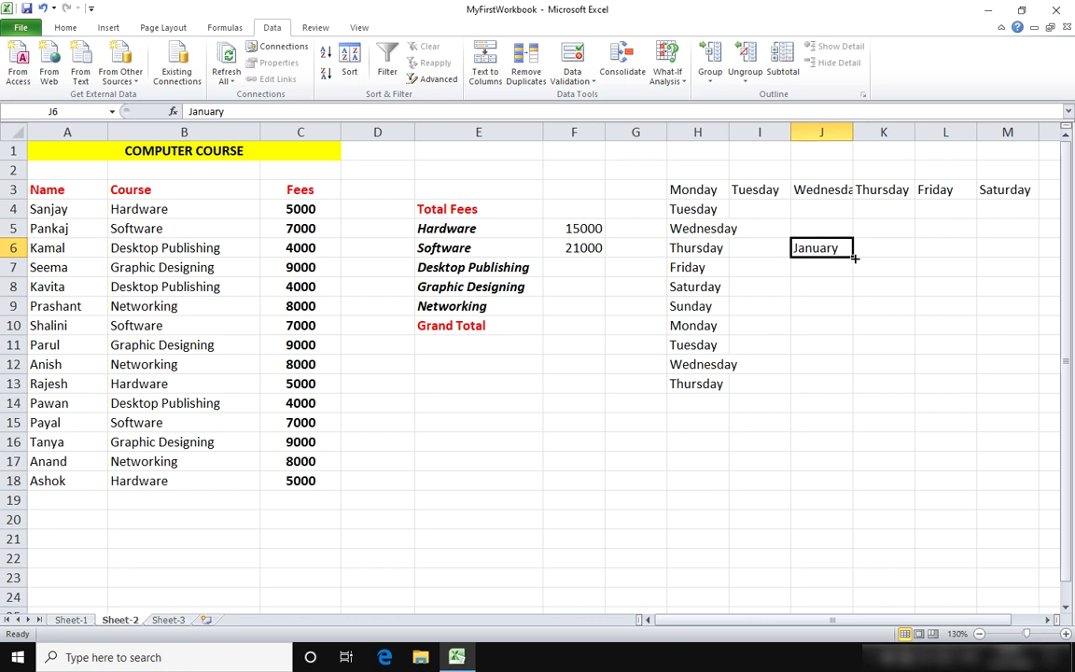
drag(855, 258, 858, 480)
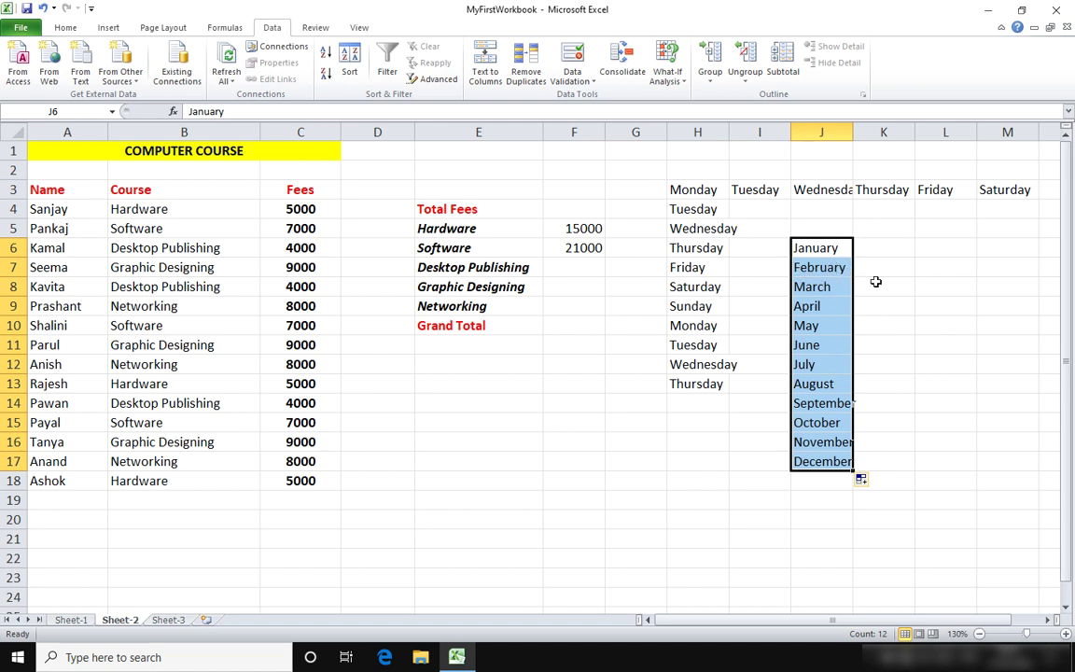
Step: Enter Computer in cell L6 and fill the text down to L19
click(948, 250)
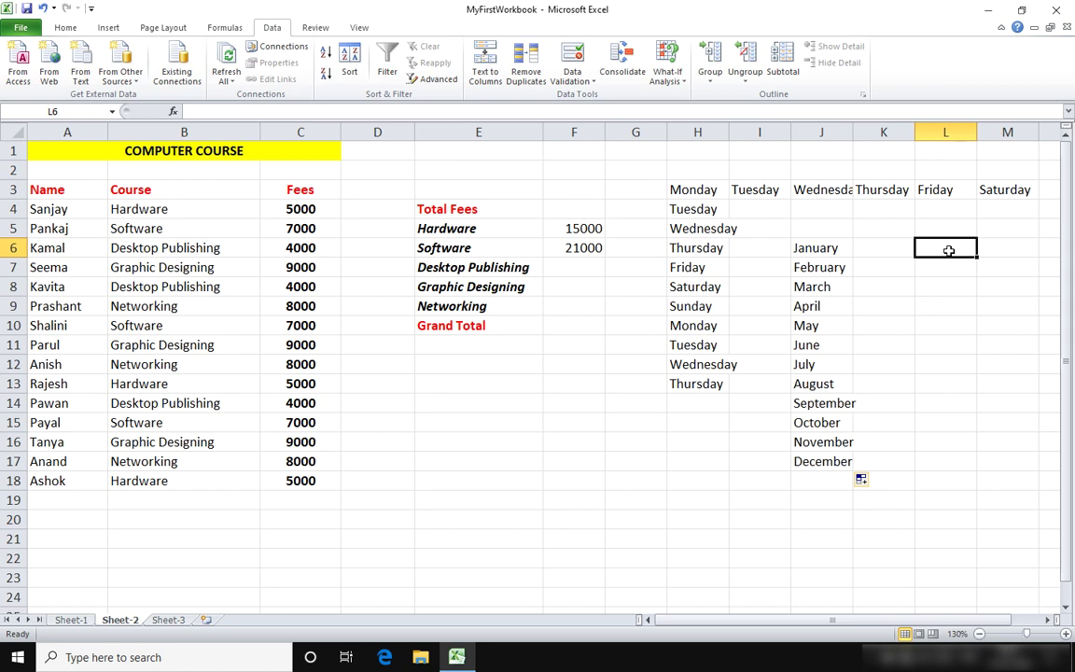
text(Computer)
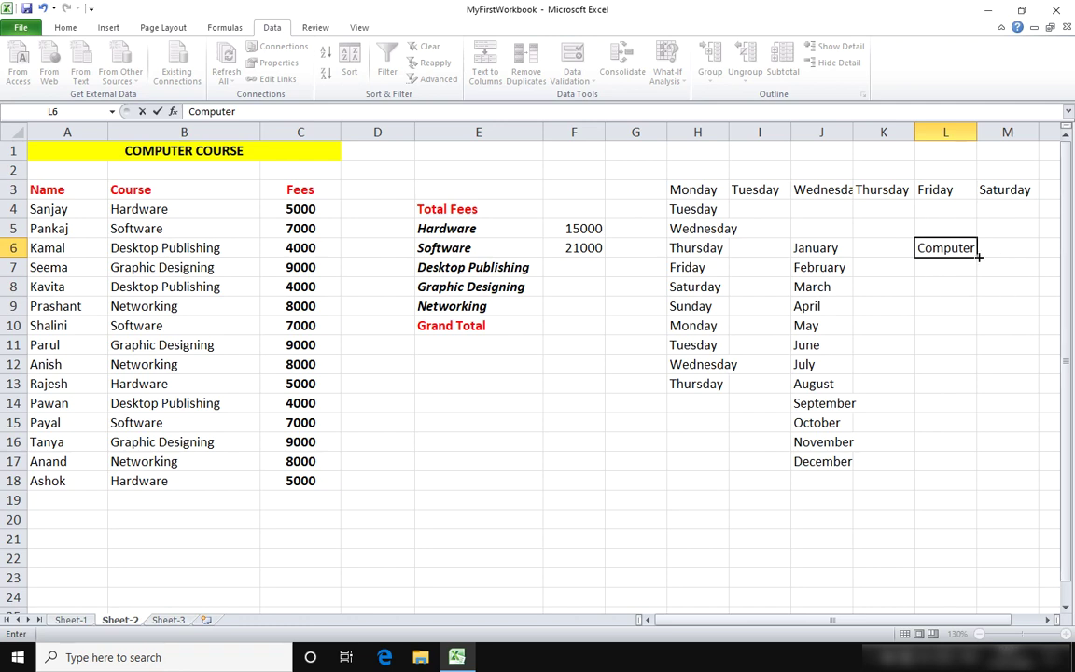
drag(978, 256, 974, 504)
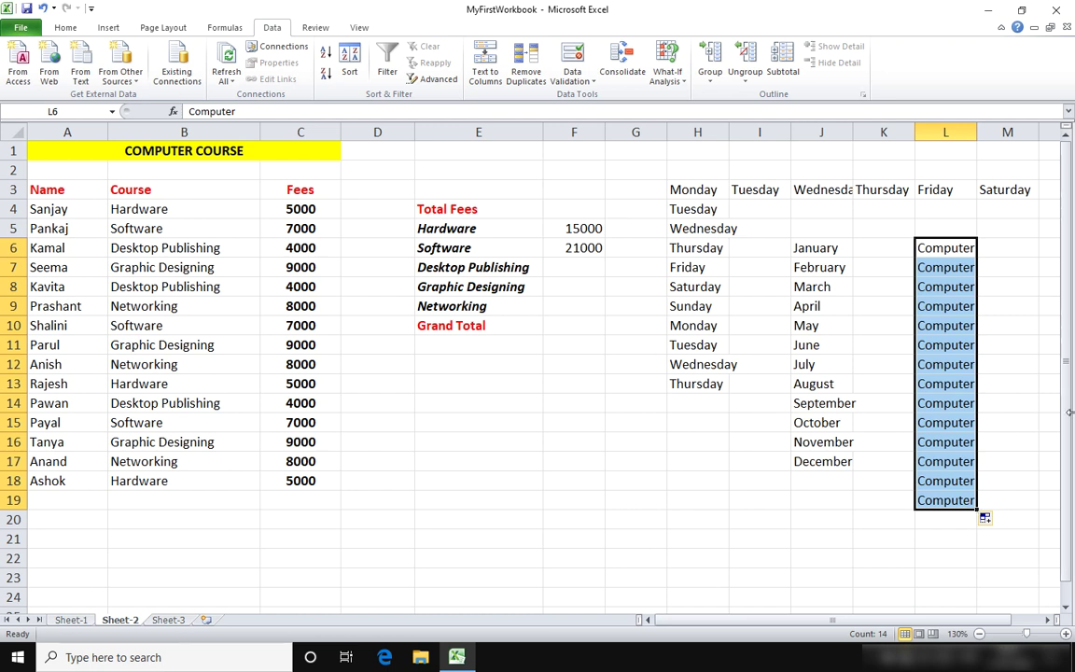
click(996, 478)
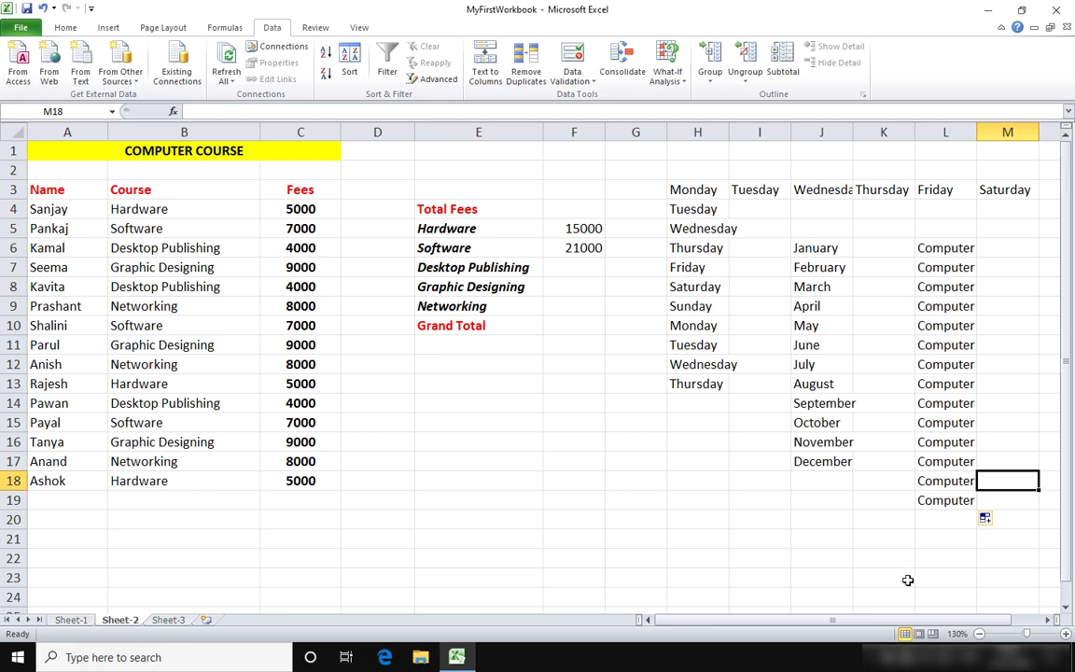
Step: Enter 51 in A21 and 53 in A22 below the course table, and extend the number series down to A28
click(91, 536)
scroll(92, 535, down, 3)
scroll(91, 535, down, 2)
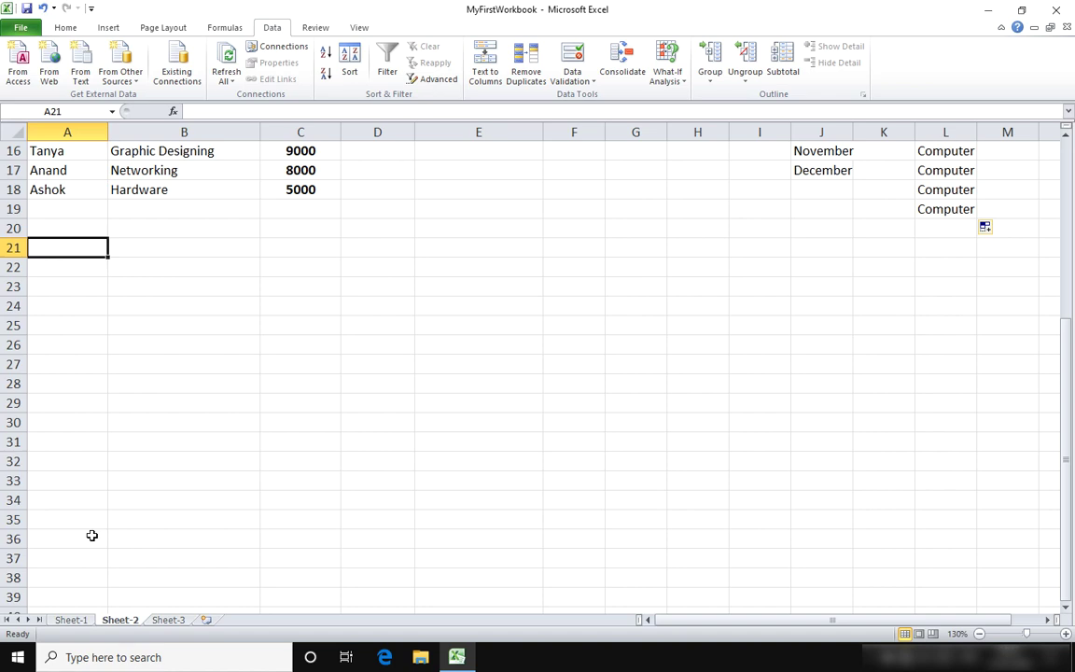
text(51)
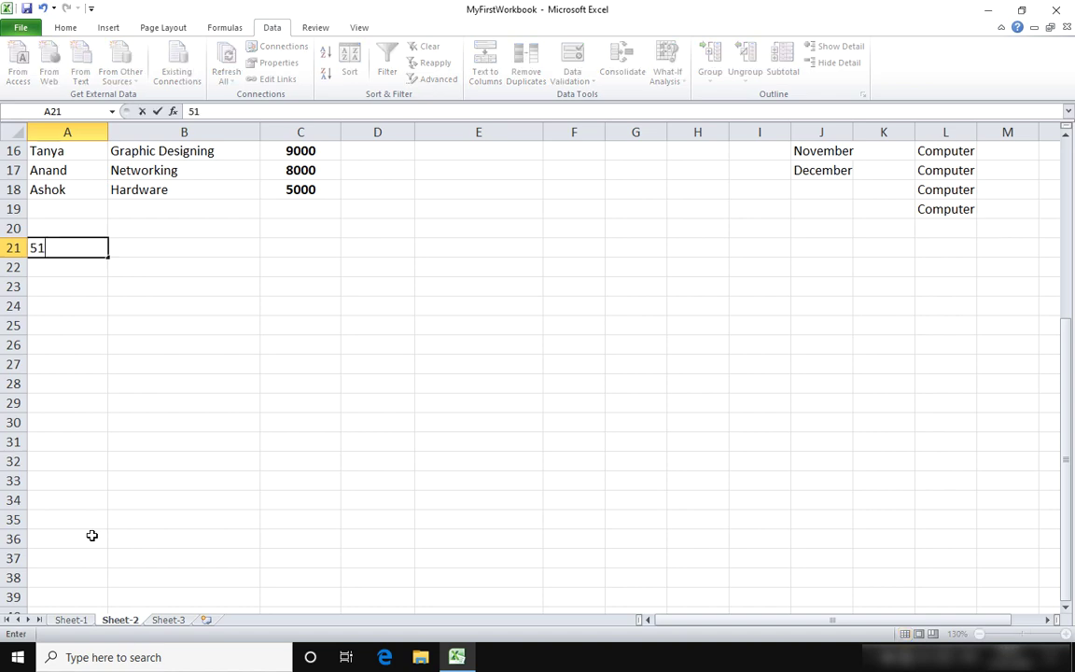
key(Return)
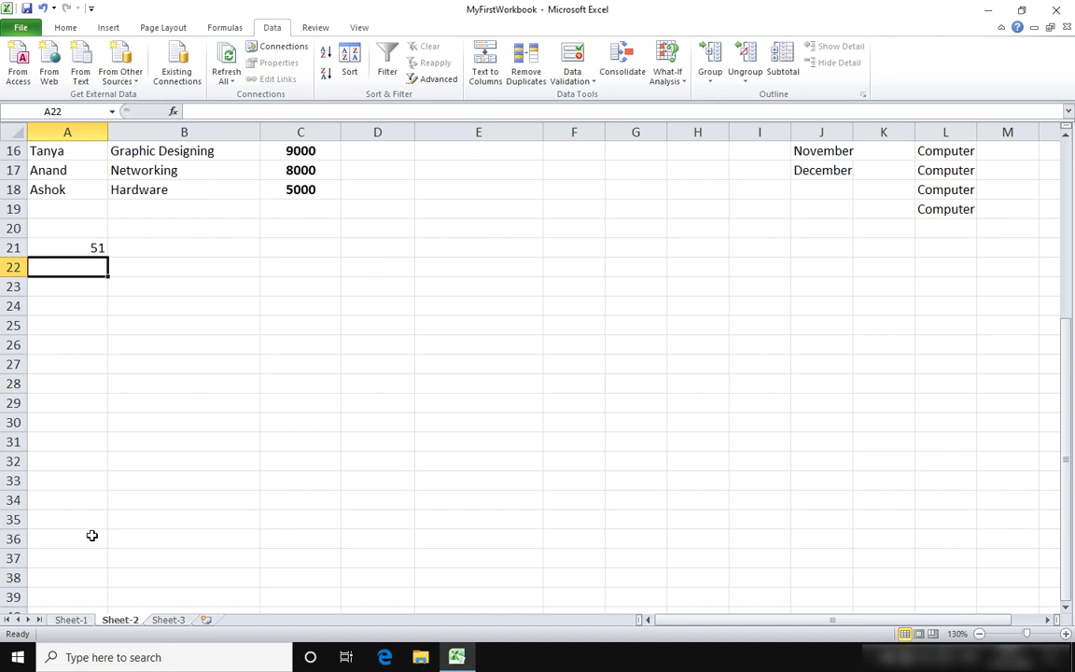
text(5)
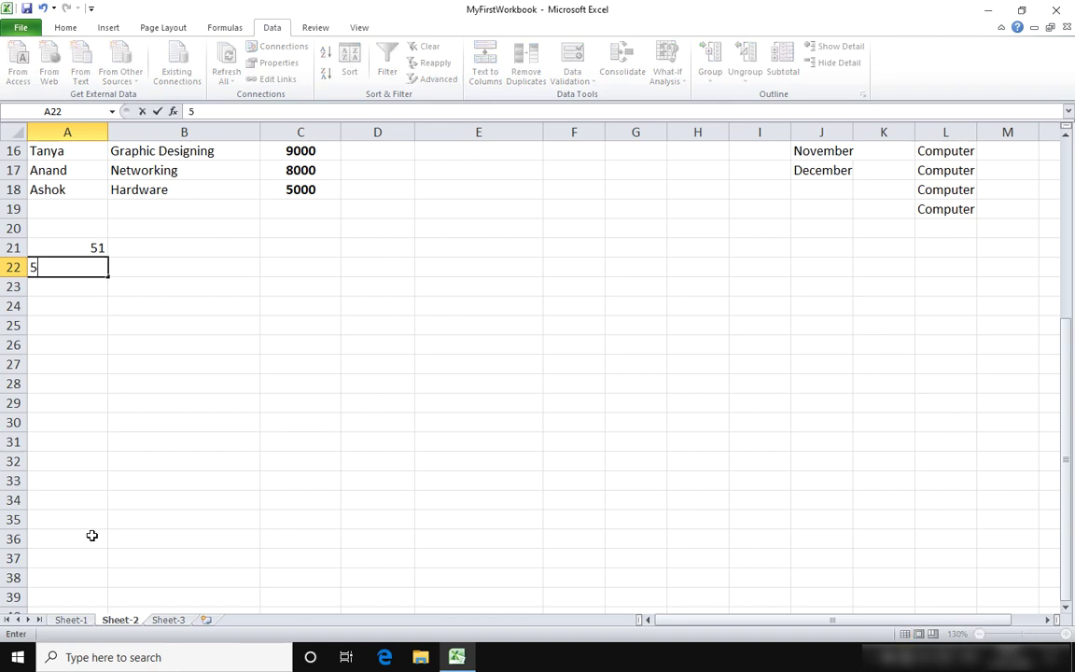
text(3)
key(Return)
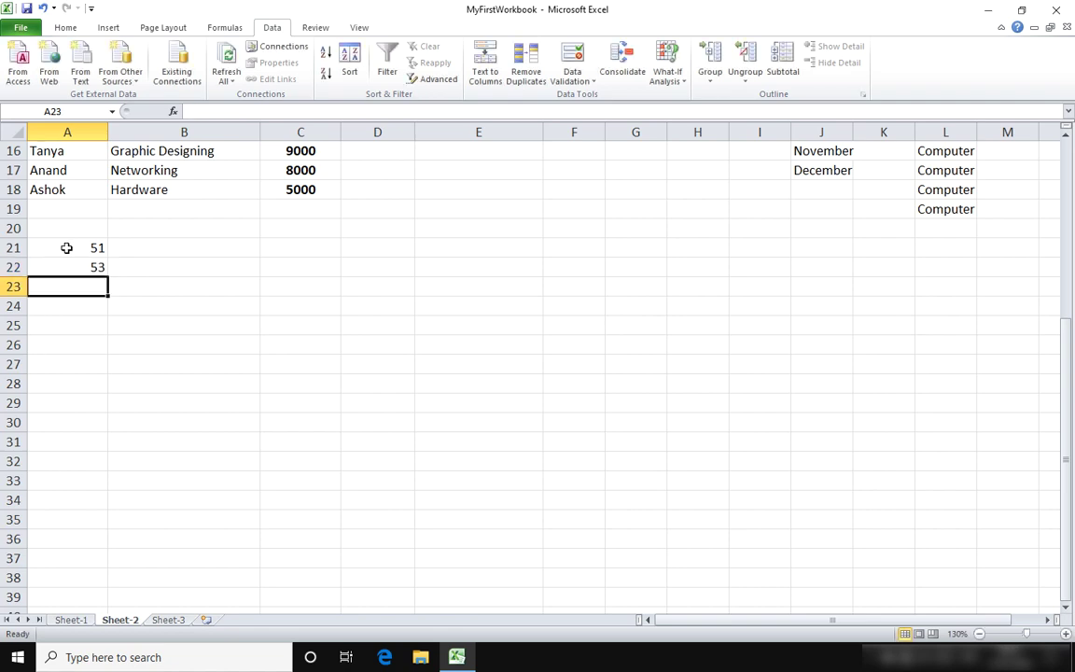
drag(67, 244, 70, 269)
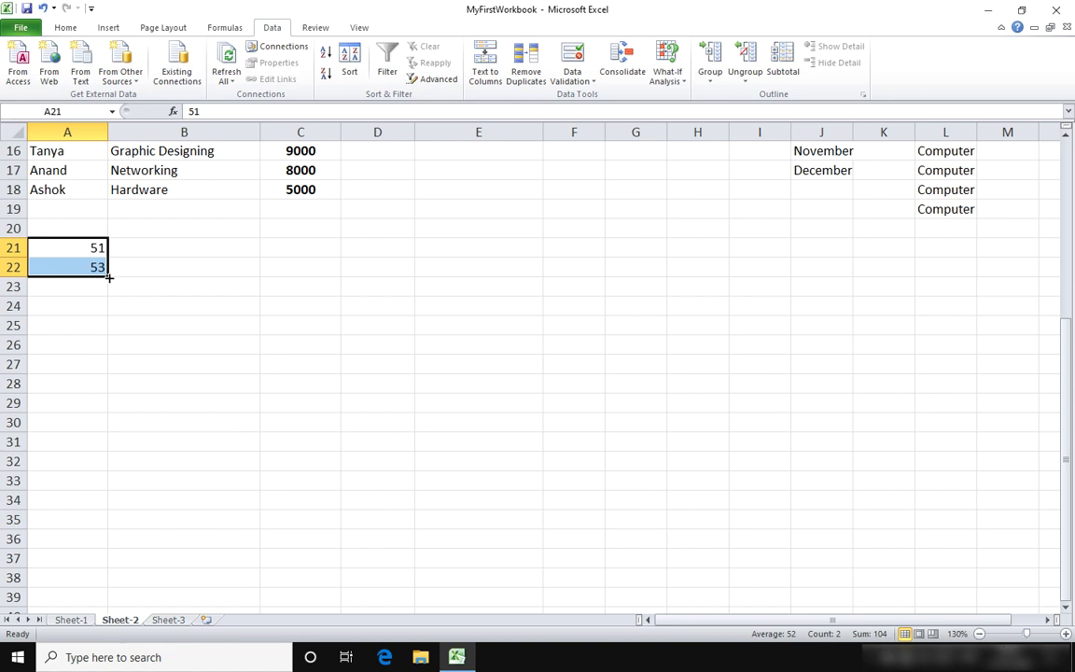
drag(109, 277, 106, 392)
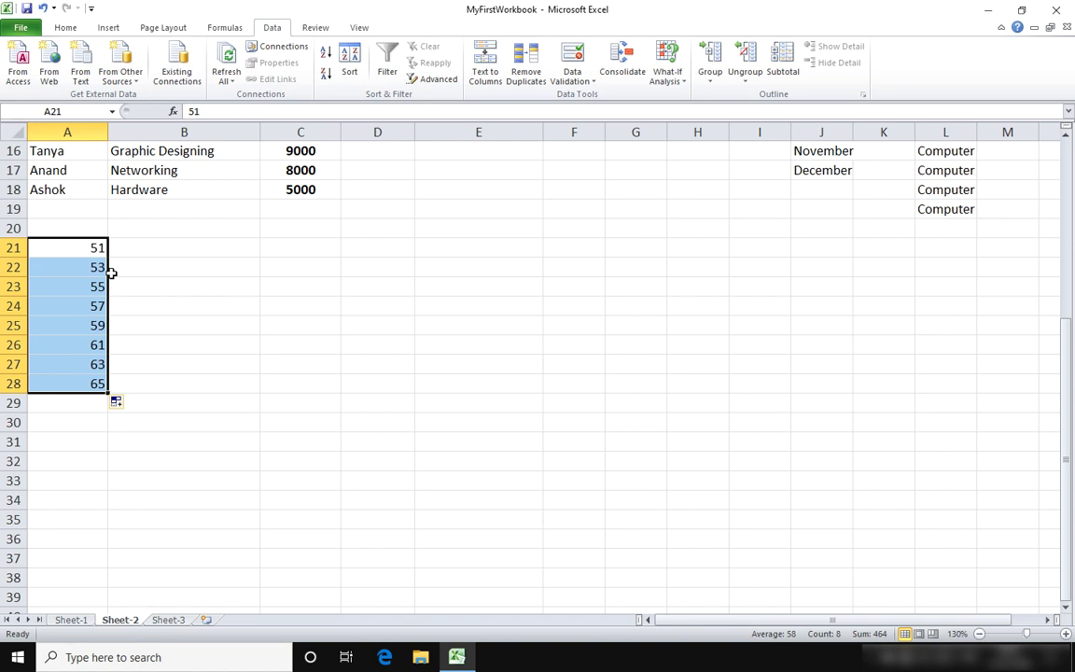
click(306, 250)
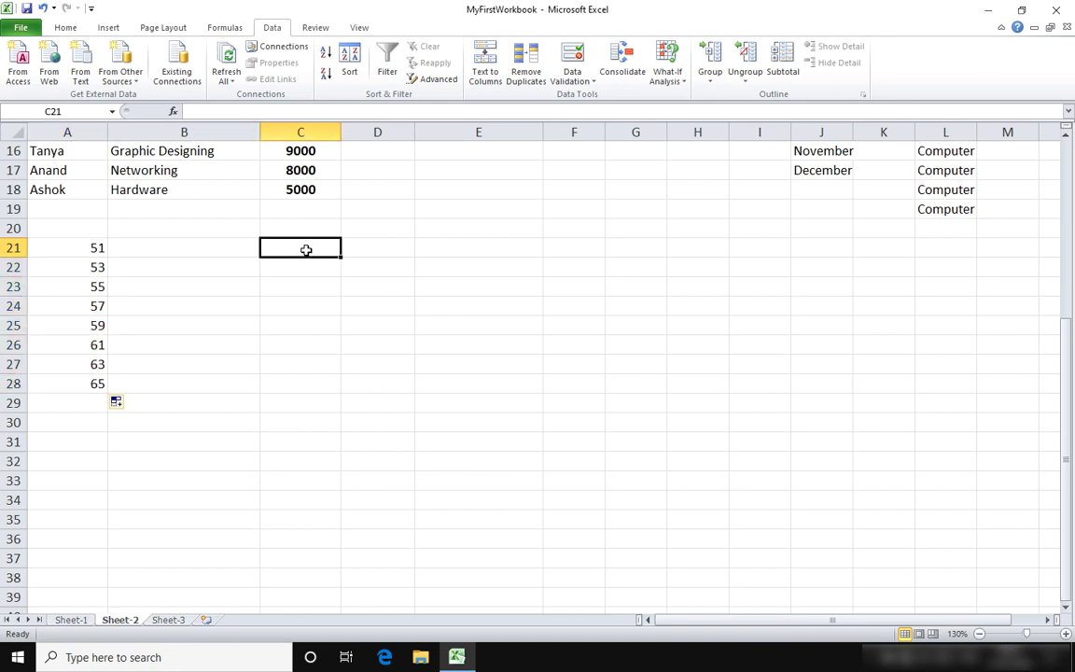
Step: Enter 101 in C21 and 110 in C22, and extend the number series down to C28
text(101)
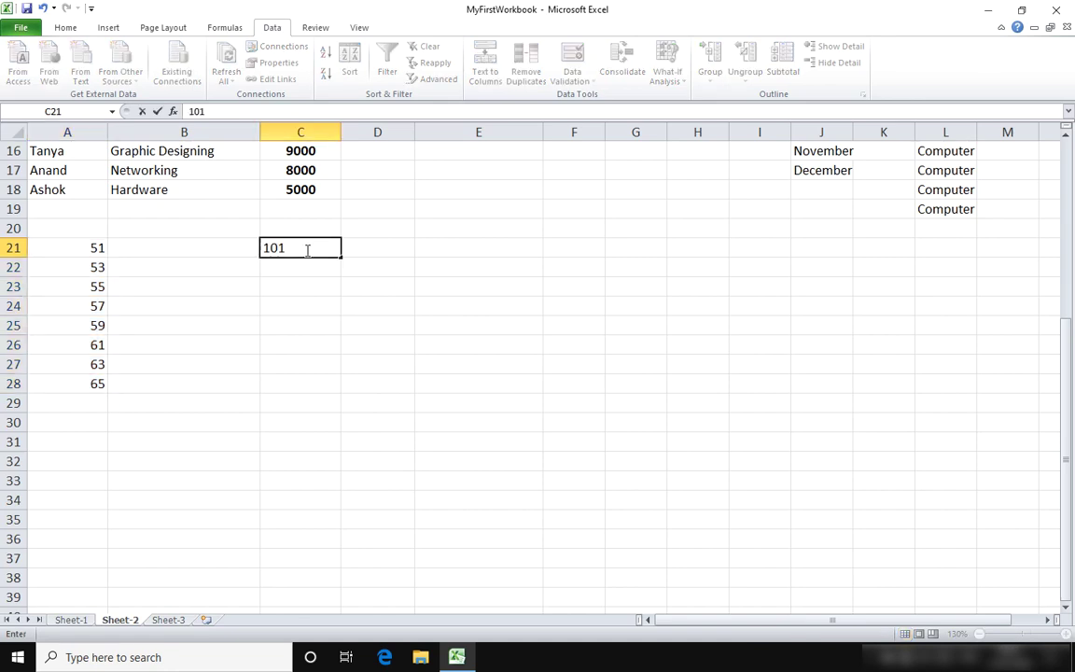
key(Return)
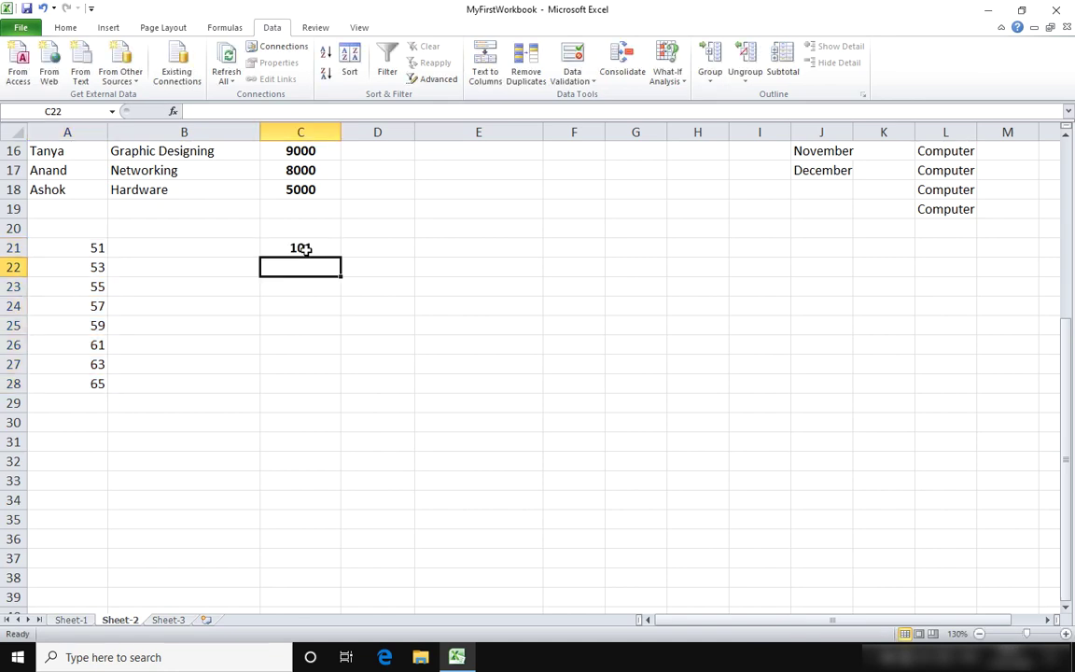
text(110)
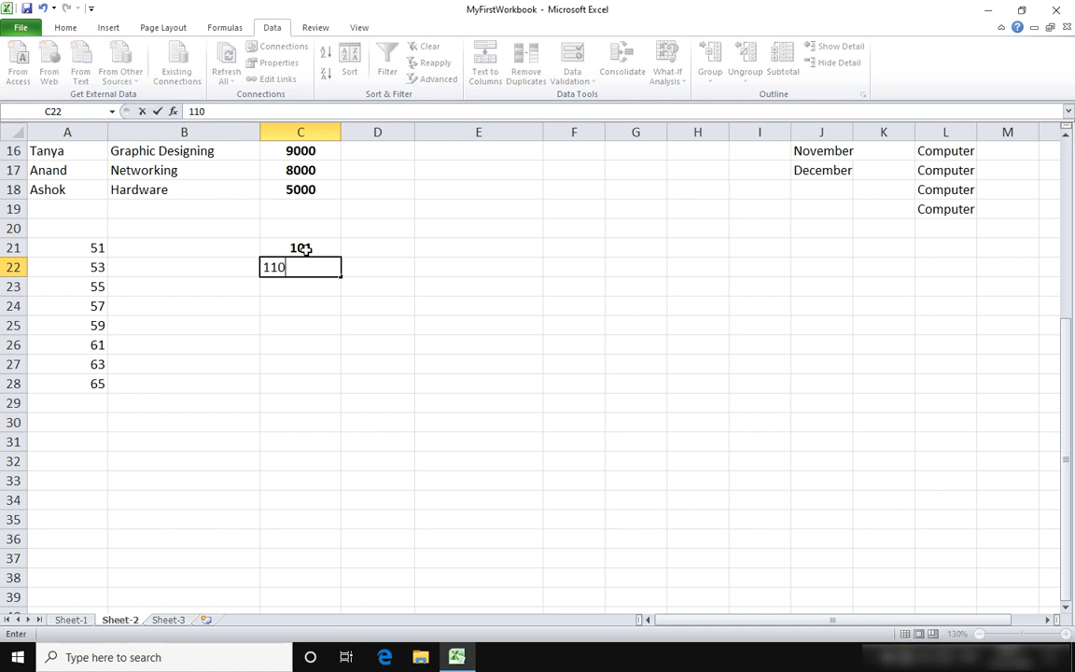
key(Return)
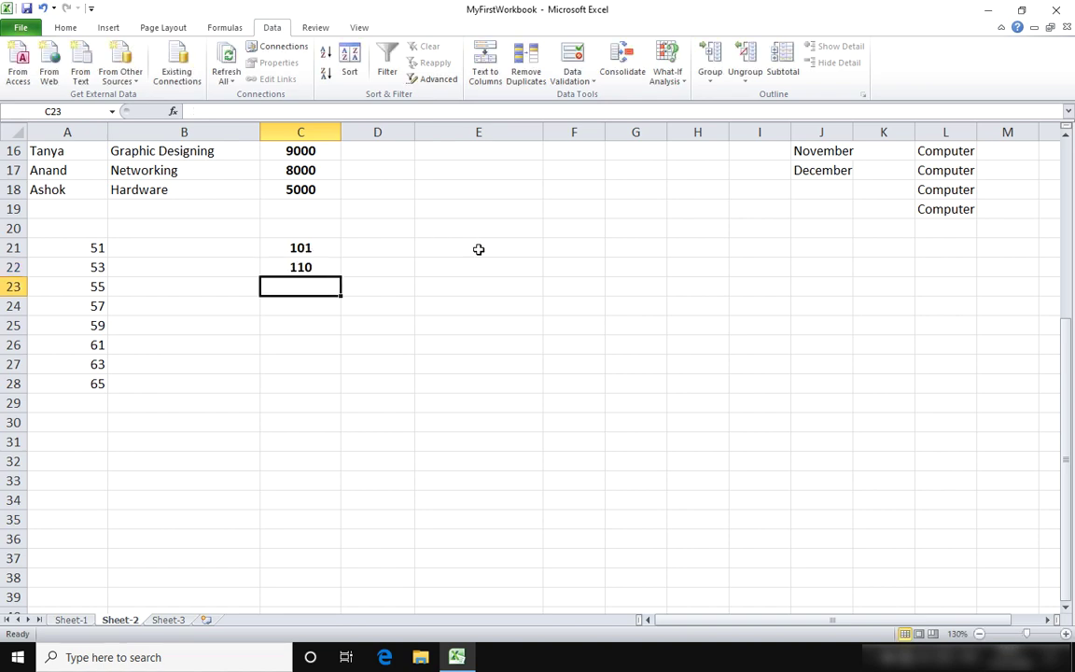
drag(319, 248, 321, 267)
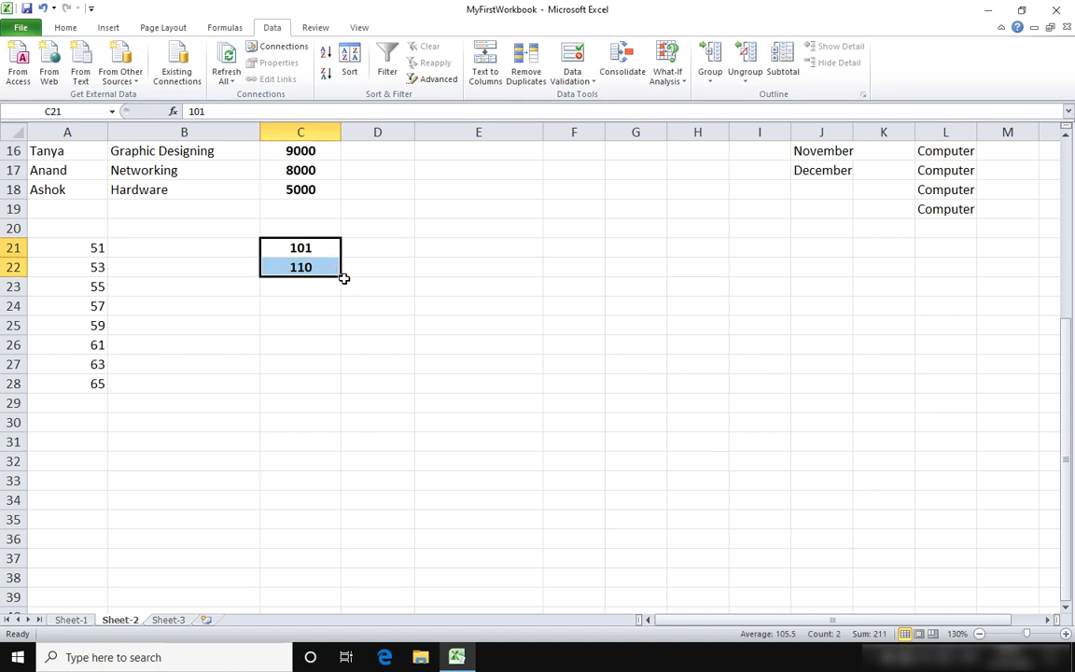
drag(343, 277, 342, 388)
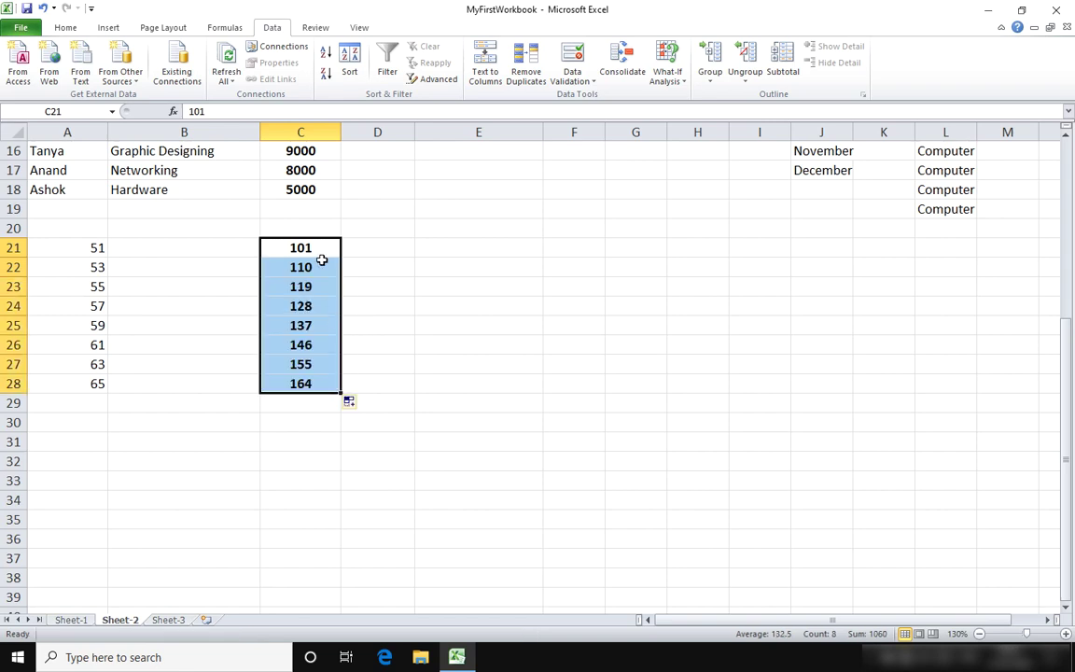
Step: Enter 1 in D21 and 2 in D22, and extend the number series down to D28
click(353, 250)
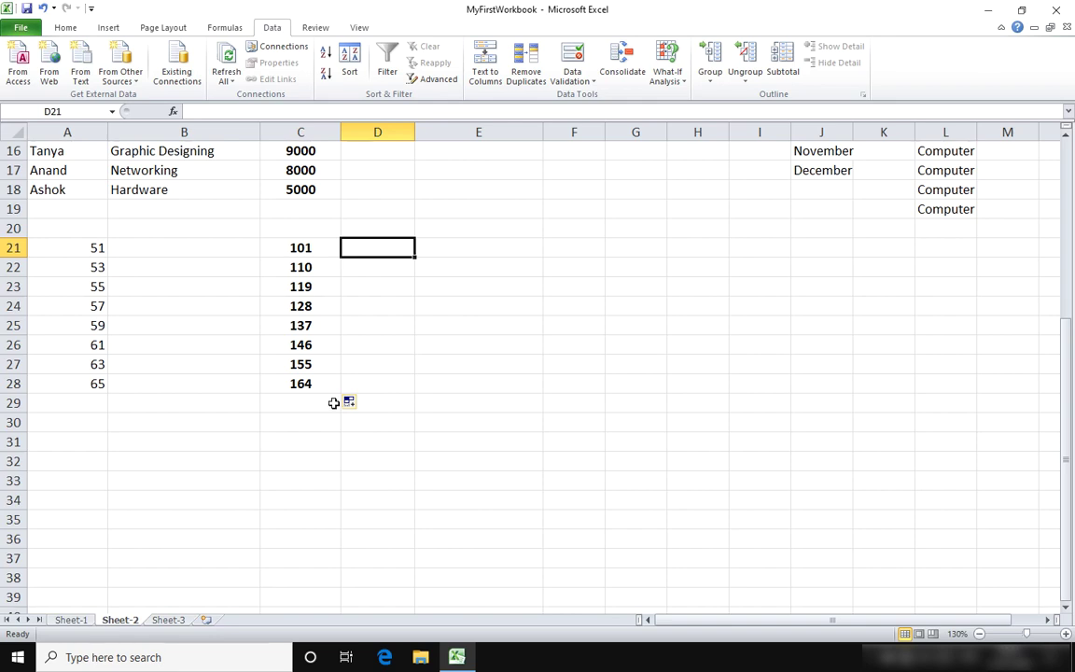
text(1)
key(Return)
text(2)
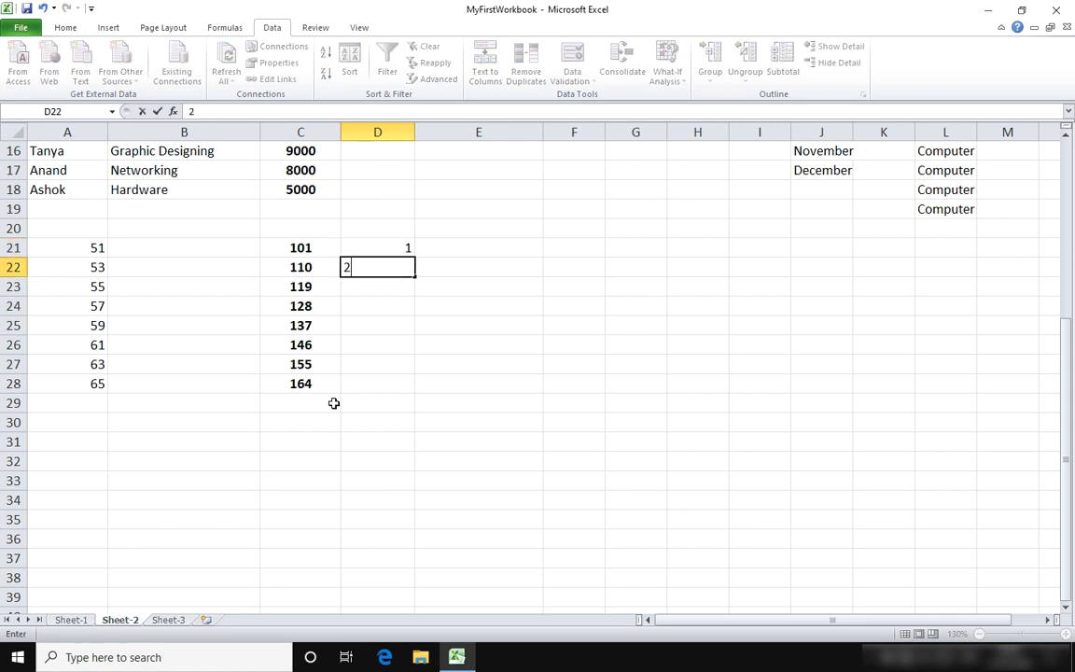
key(Up)
key(shift+Down)
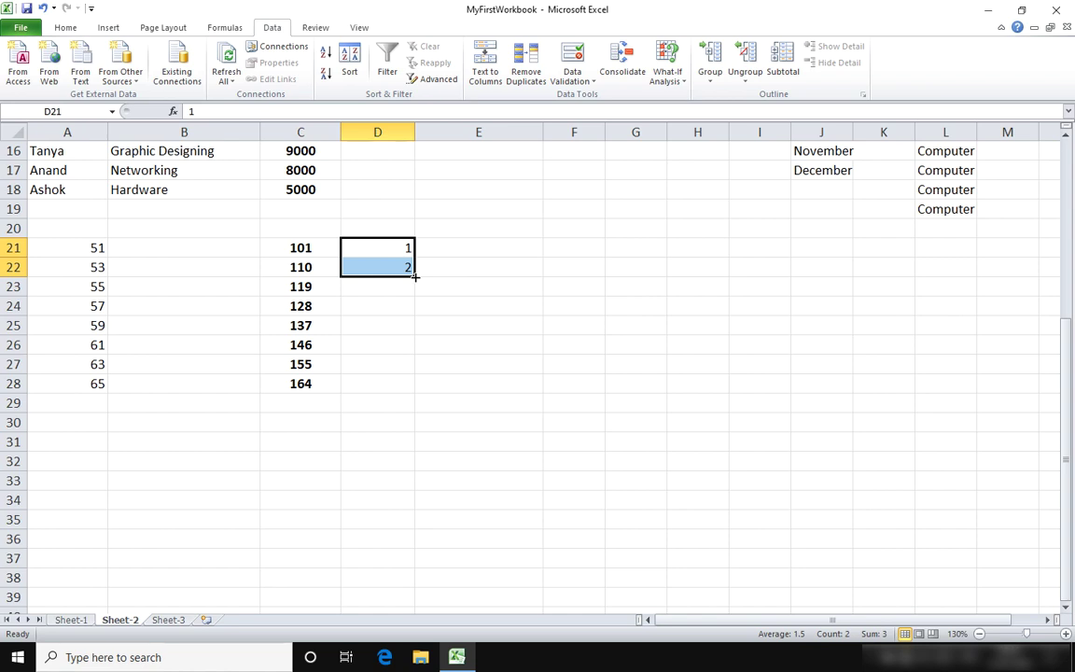
drag(414, 276, 415, 392)
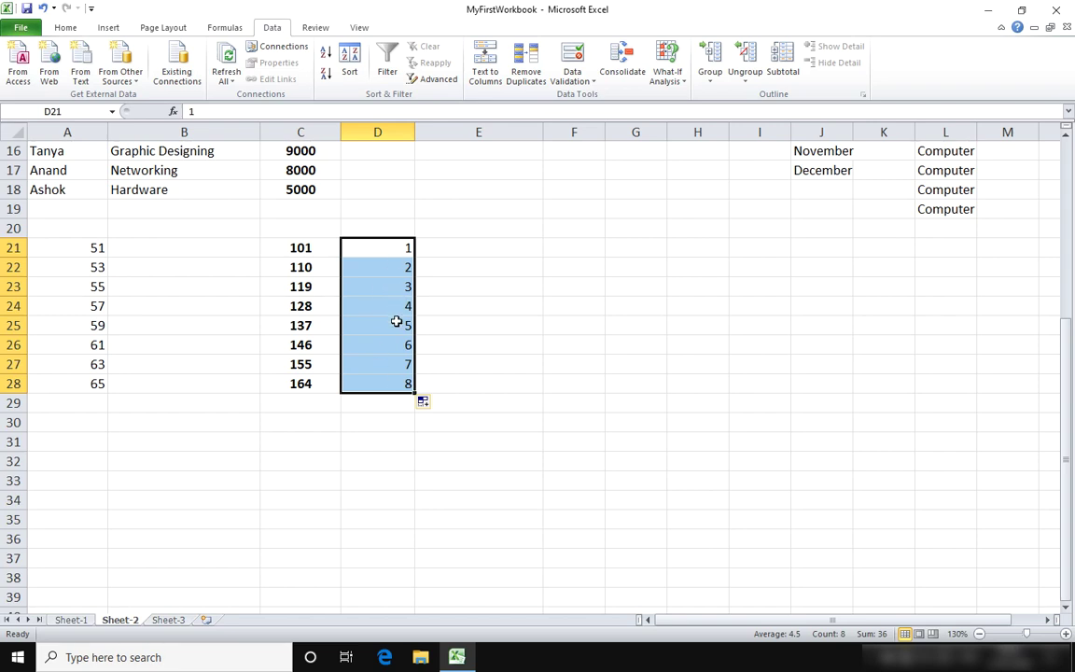
Step: Enter the dates 08/15/91 in F21 and 08/15/92 in F22, and extend the yearly date series down to F28
click(570, 251)
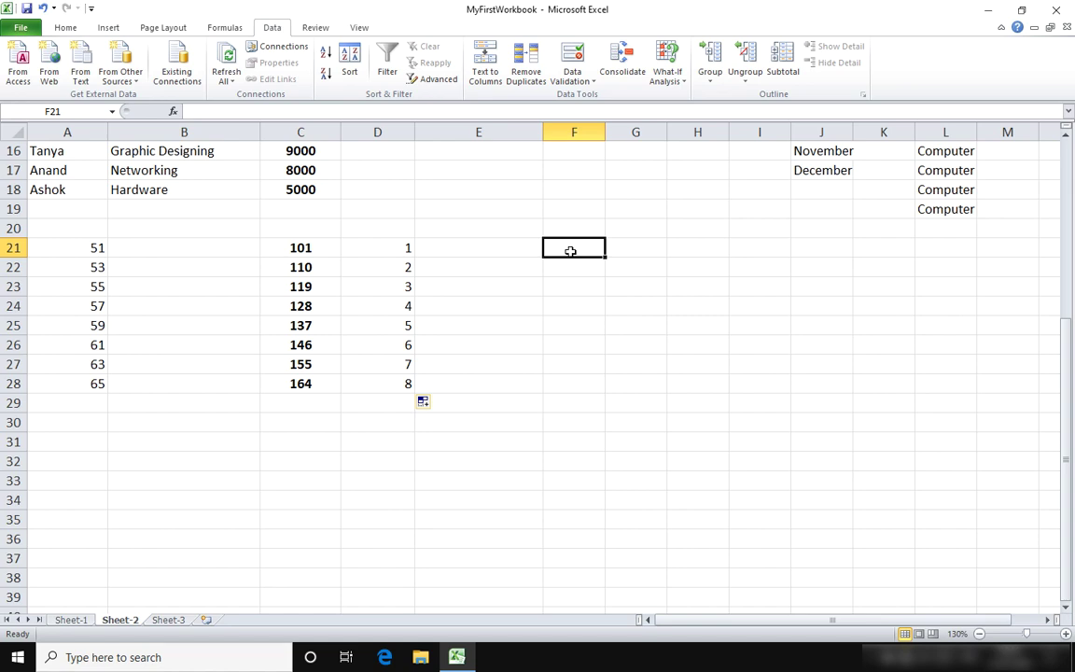
text(08)
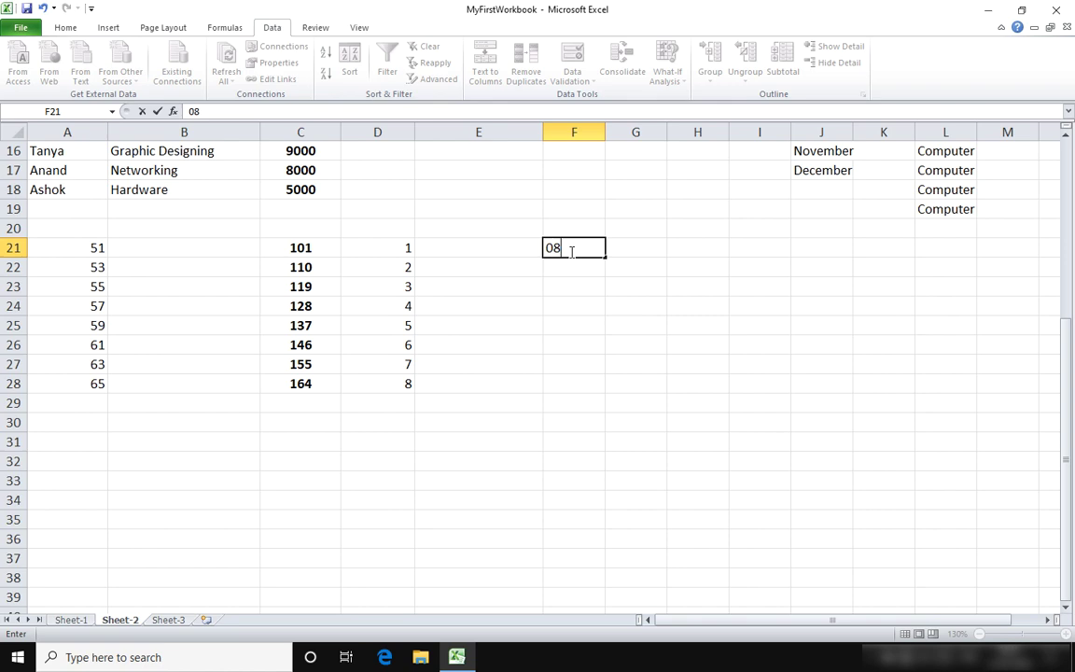
text(/15/91)
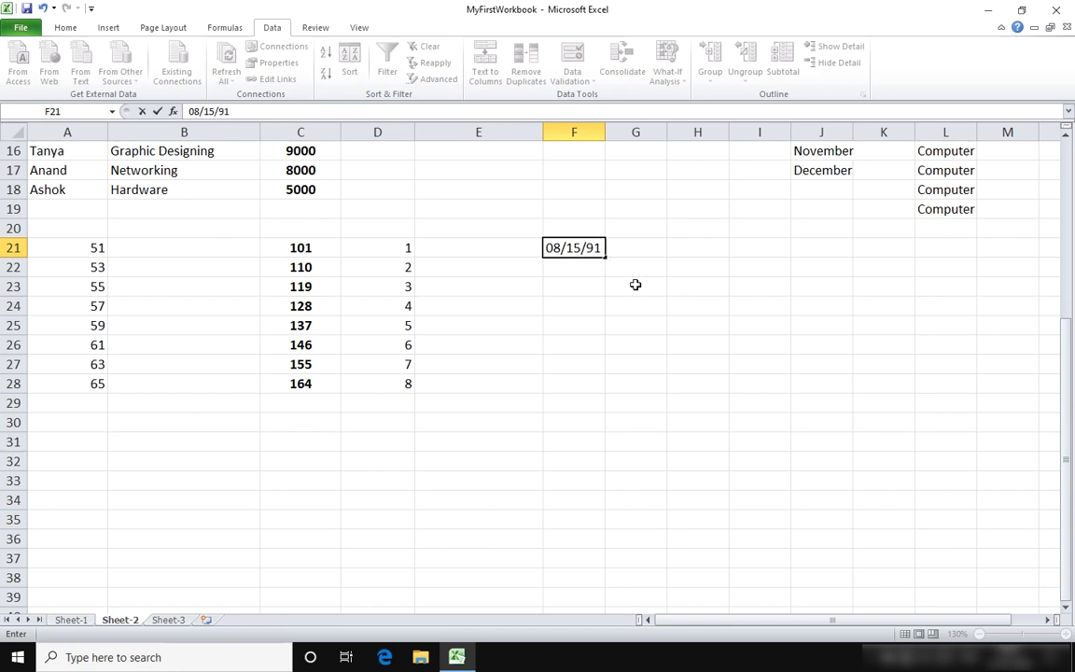
key(Return)
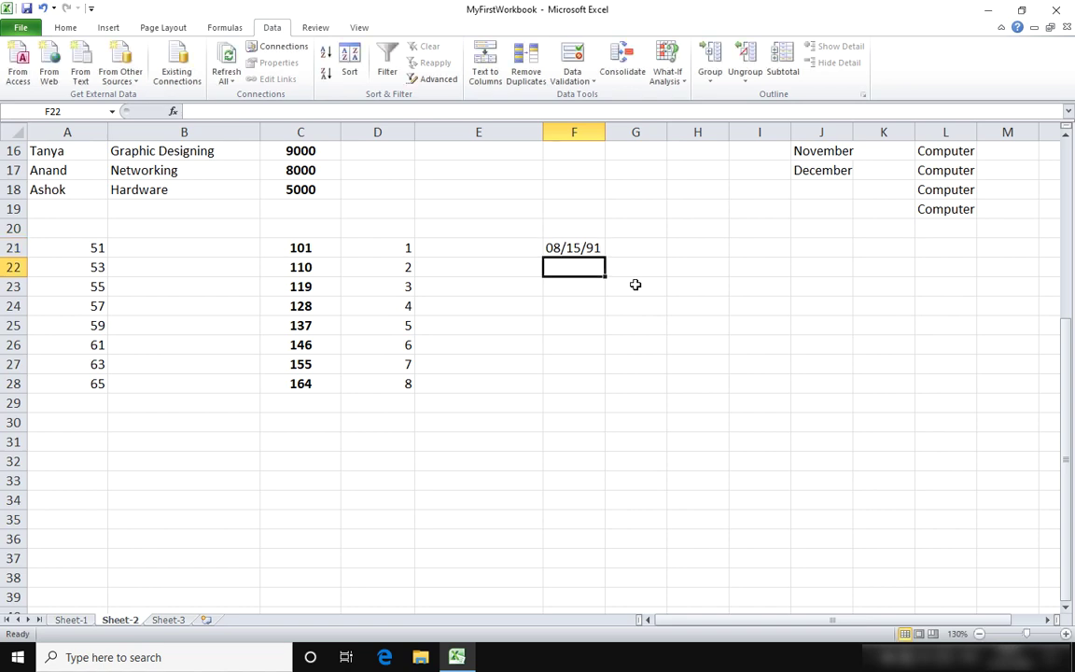
text(0)
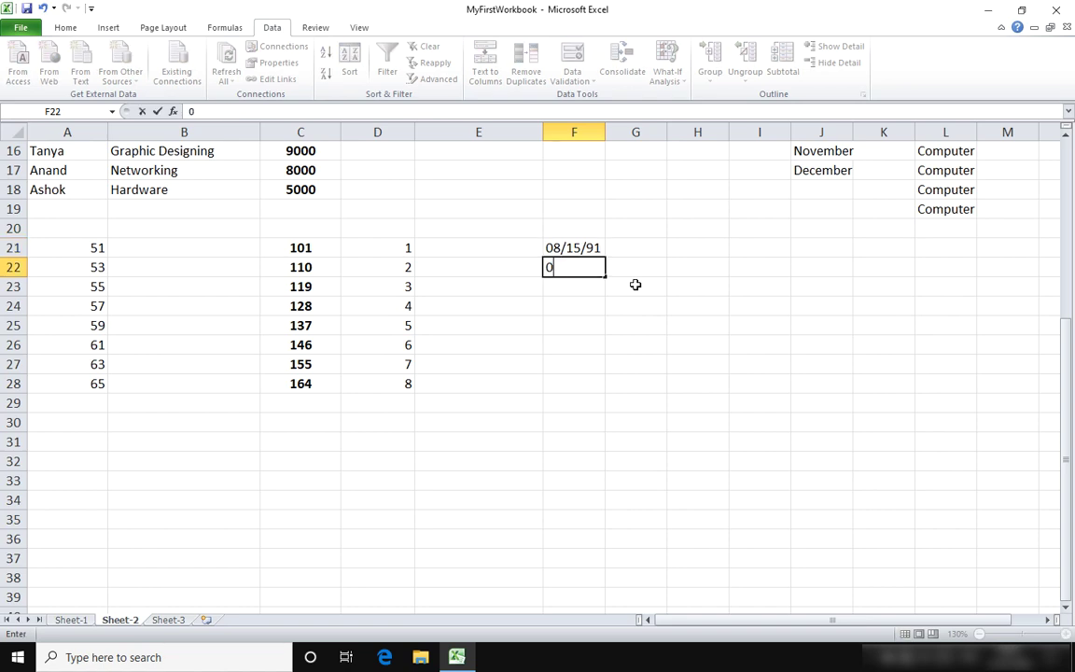
text(8/15/92)
key(Return)
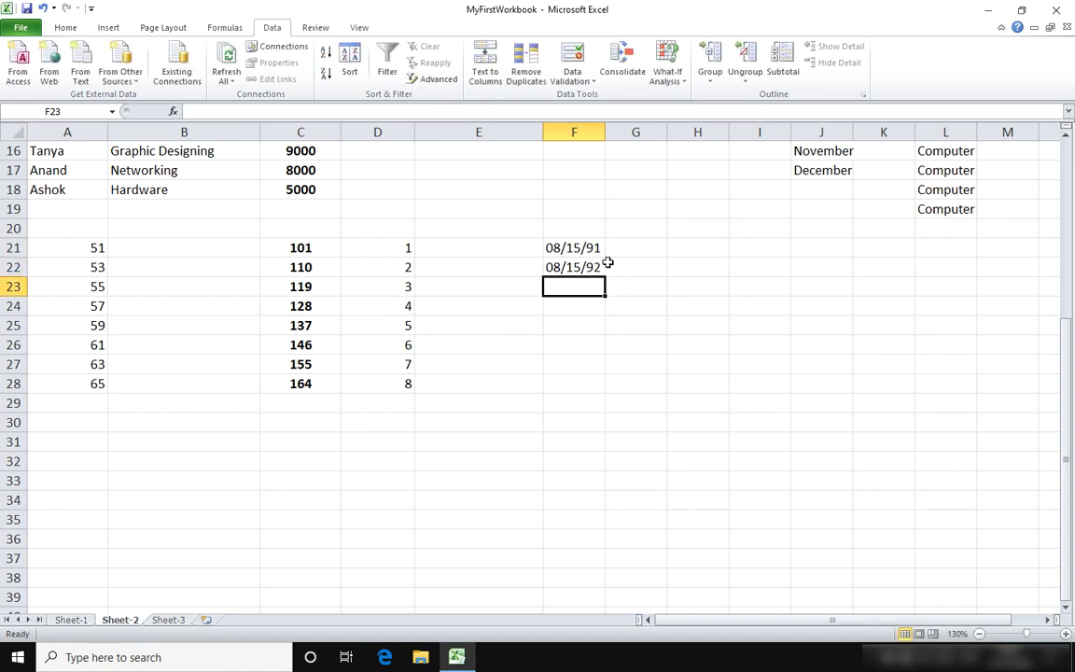
drag(593, 247, 590, 266)
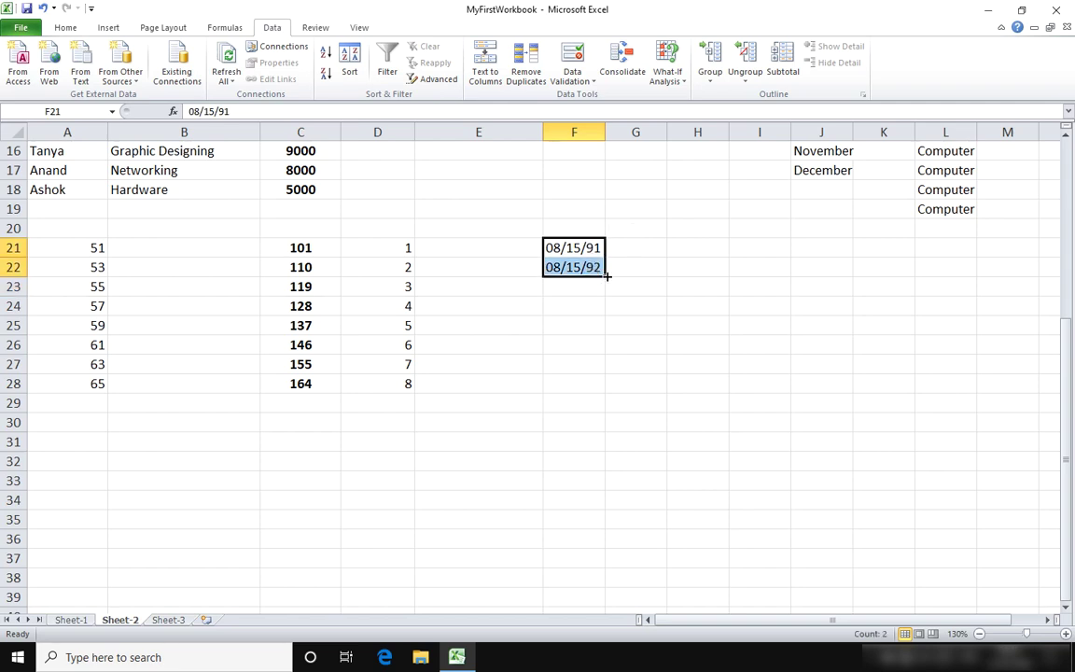
drag(607, 276, 602, 393)
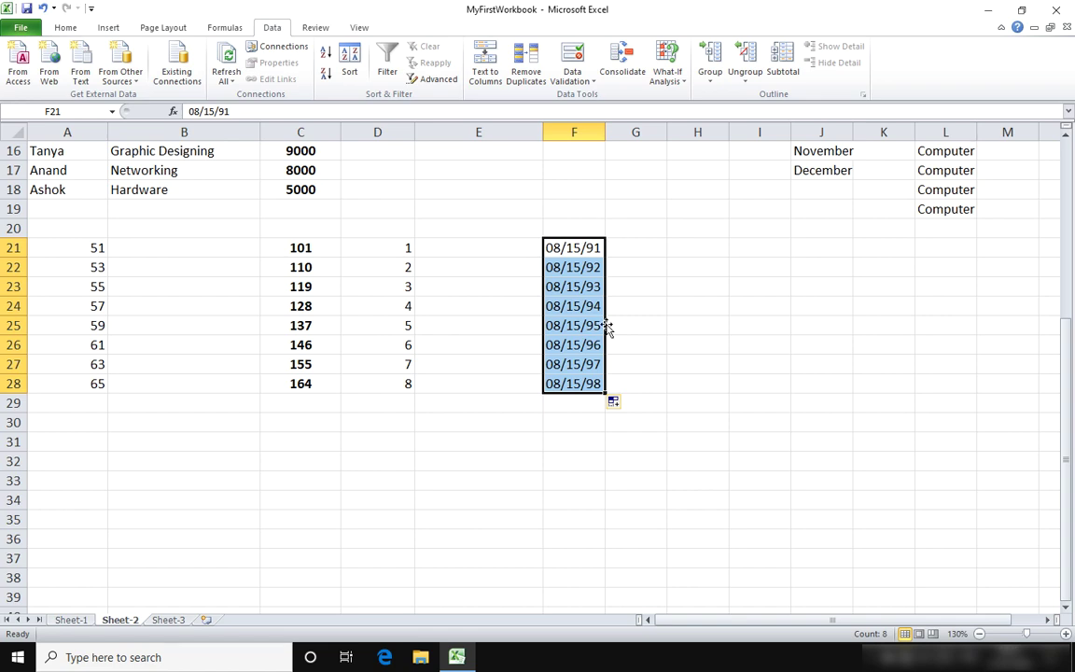